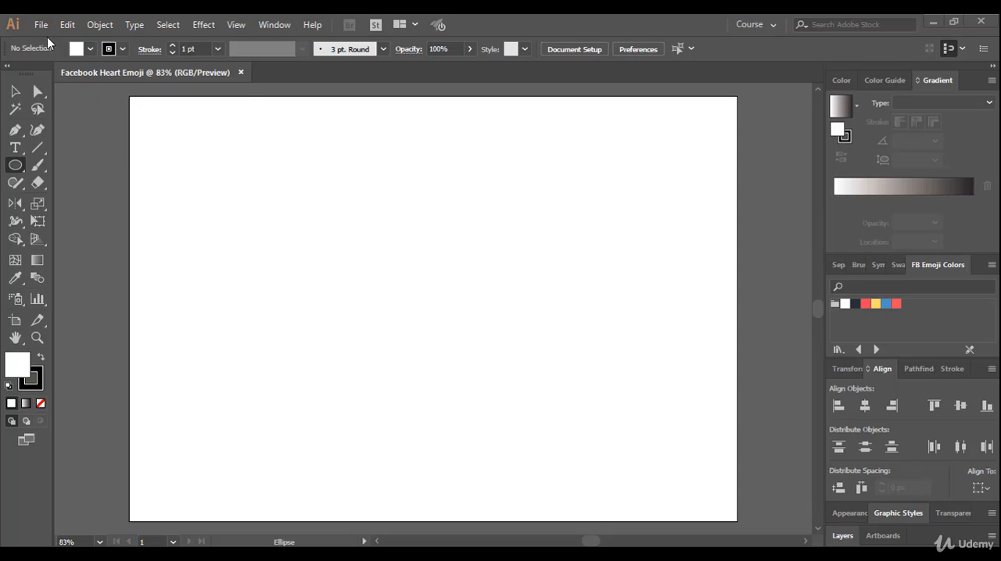
Open Facebook Heart Emoji.ai from the CC Version folder inside Source Files > Heart
left_click(41, 24)
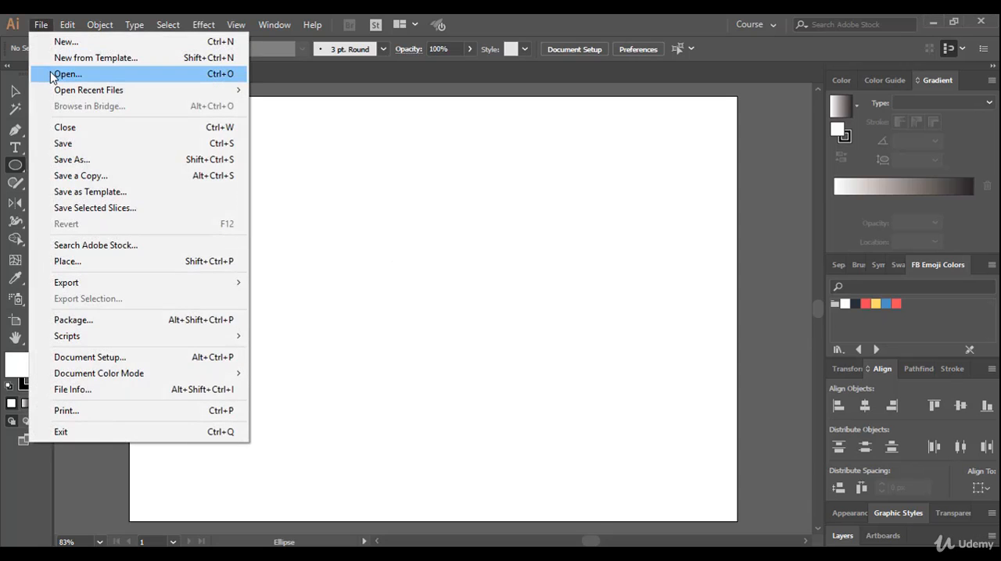
left_click(195, 76)
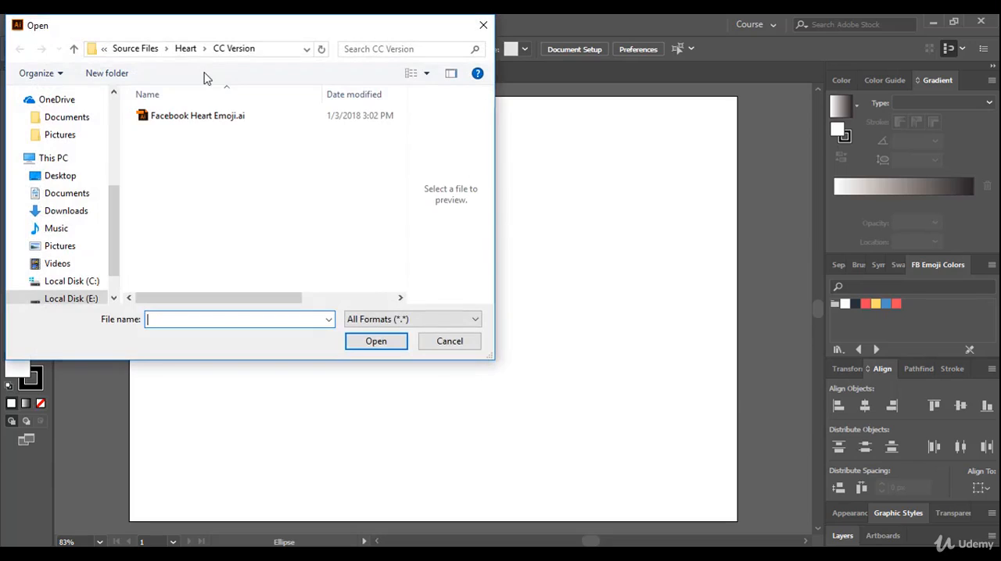
left_click(134, 52)
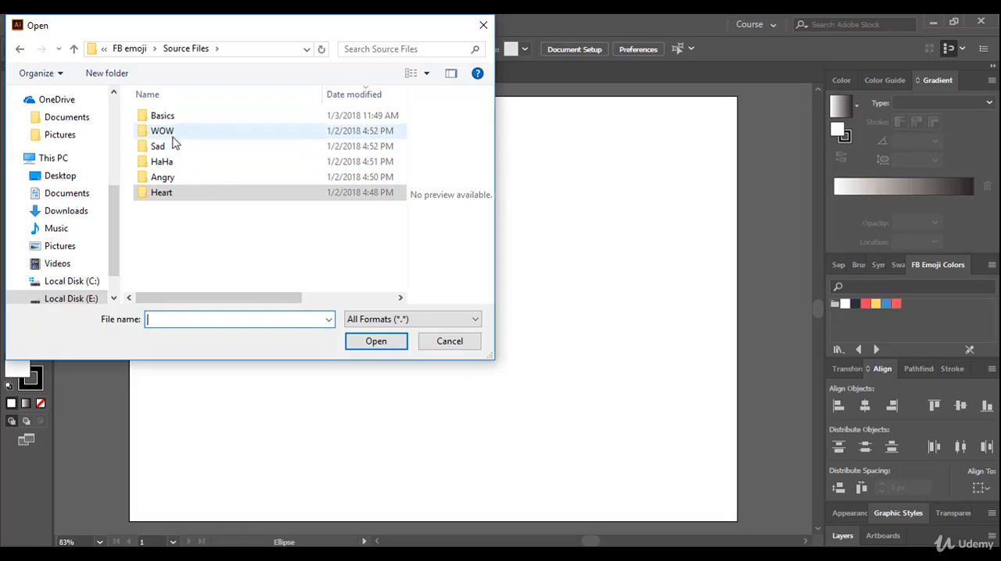
double_click(168, 195)
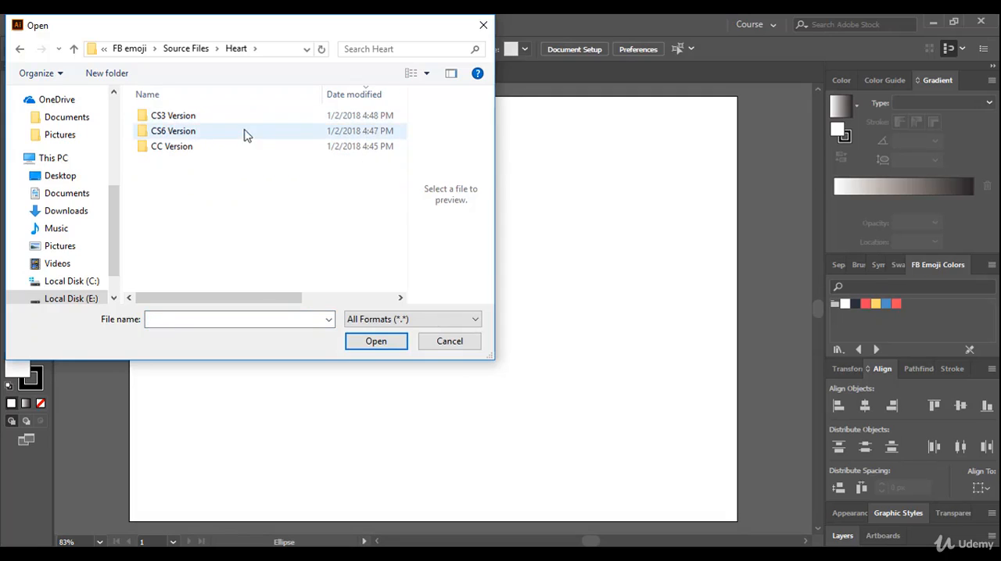
double_click(192, 146)
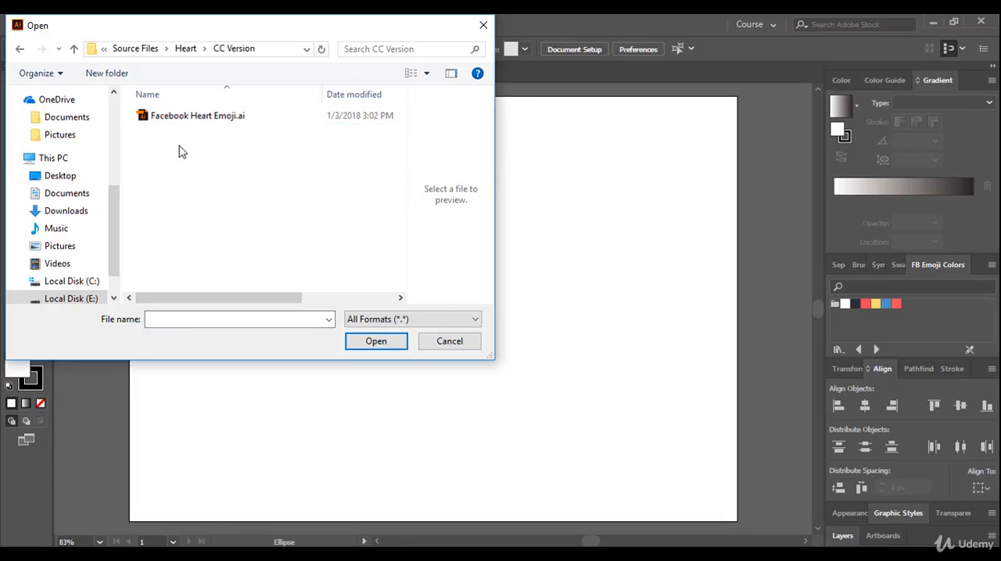
left_click(191, 122)
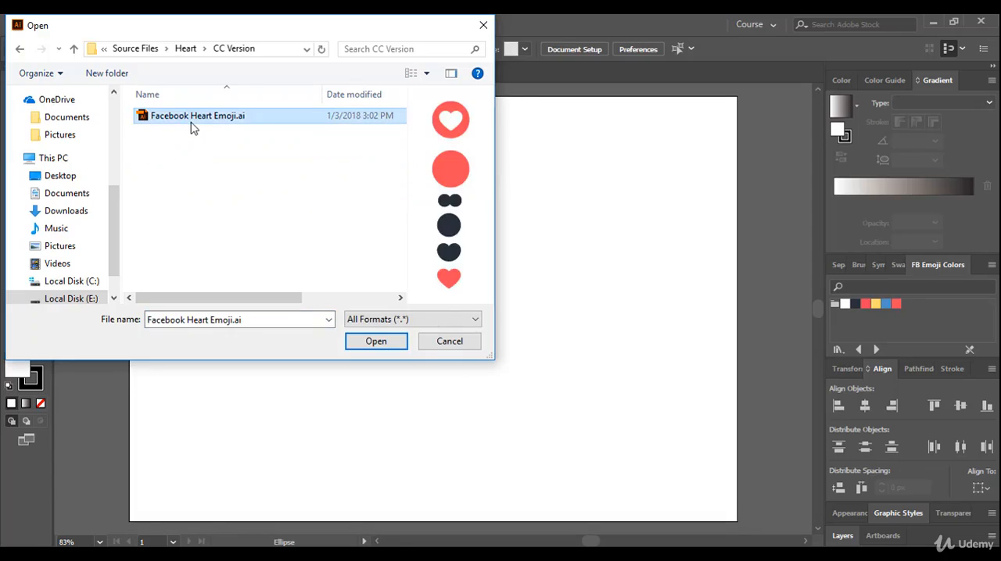
left_click(362, 341)
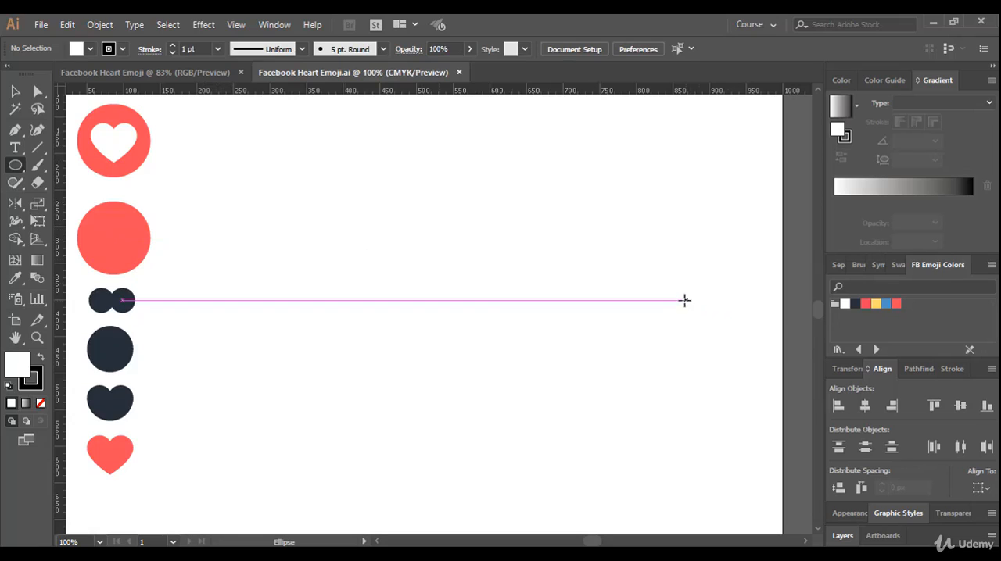
Close the FB Emoji Colors swatch library
right_click(941, 267)
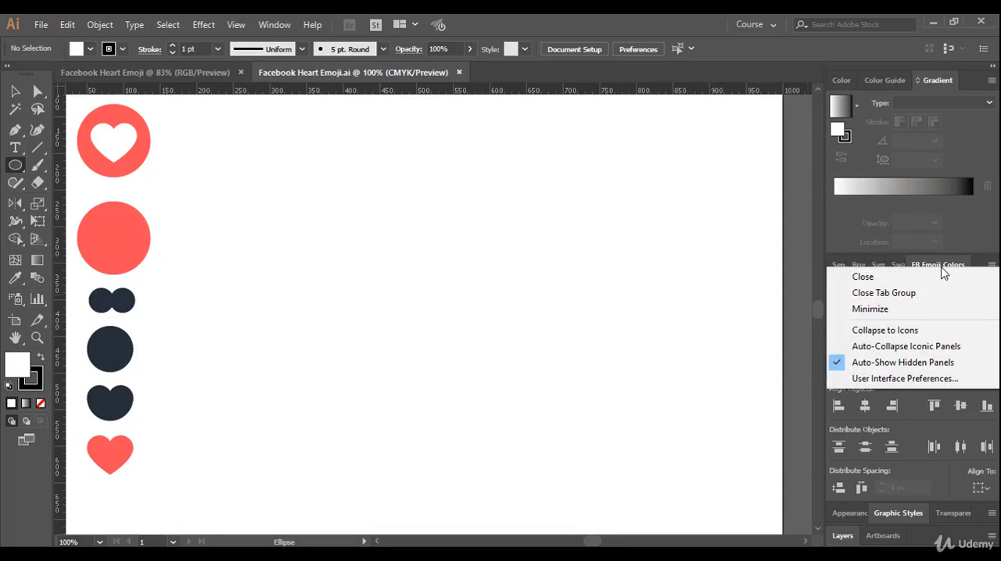
left_click(924, 277)
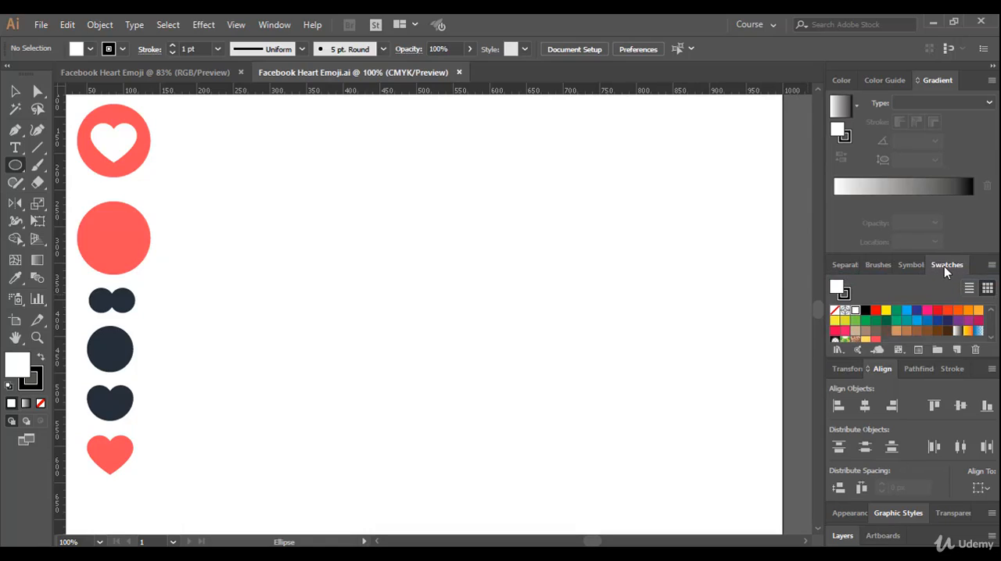
left_click(283, 30)
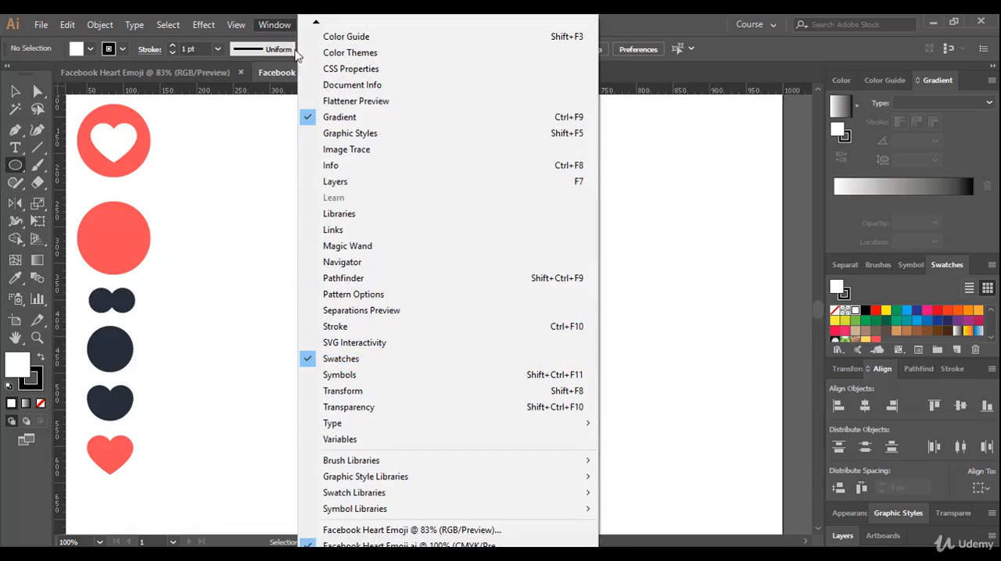
left_click(275, 25)
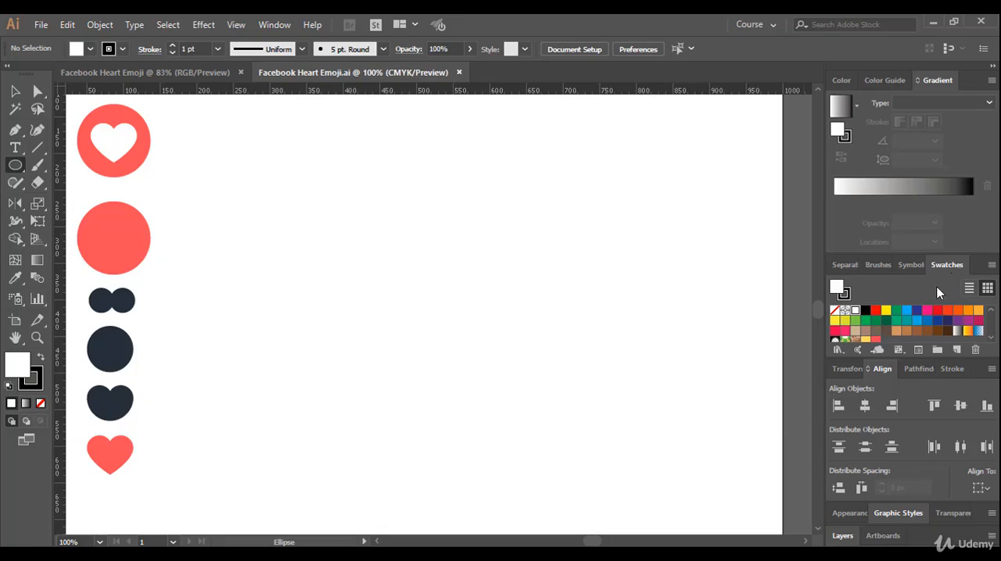
Load the swatch library FB Emoji Colors.ai from the CC Version folder inside Source Files > Basics
left_click(991, 265)
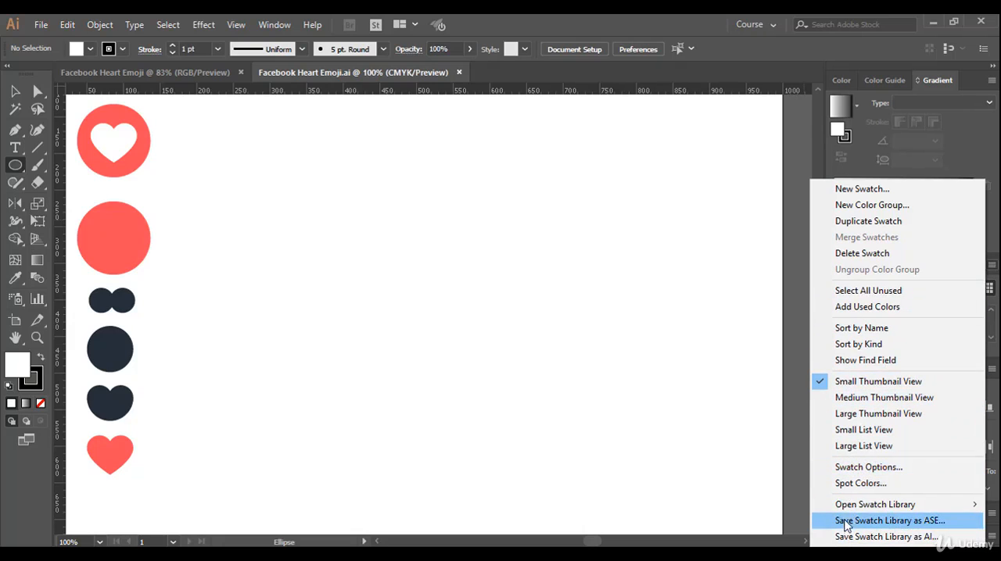
mouse_move(881, 512)
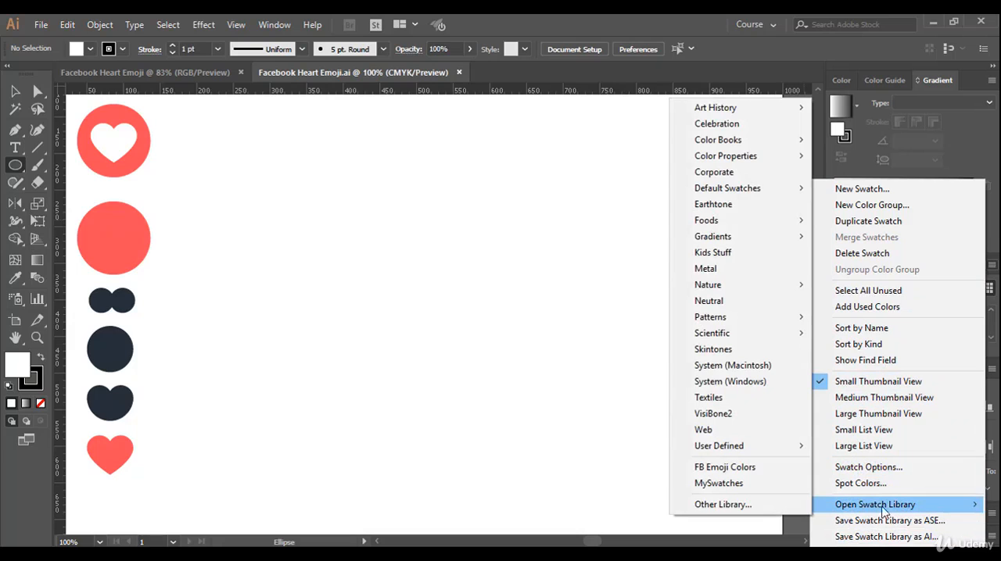
left_click(723, 505)
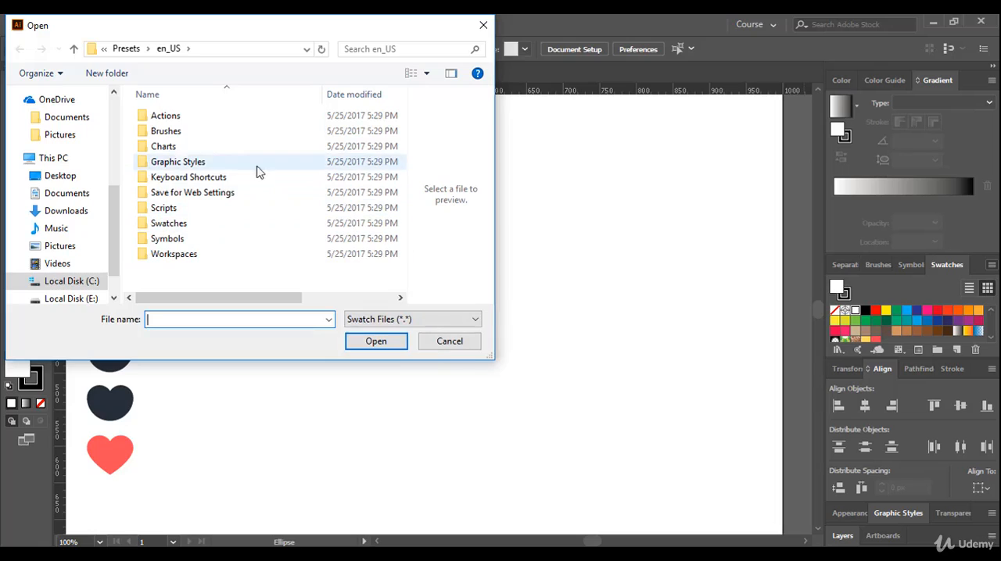
left_click_drag(114, 234, 115, 165)
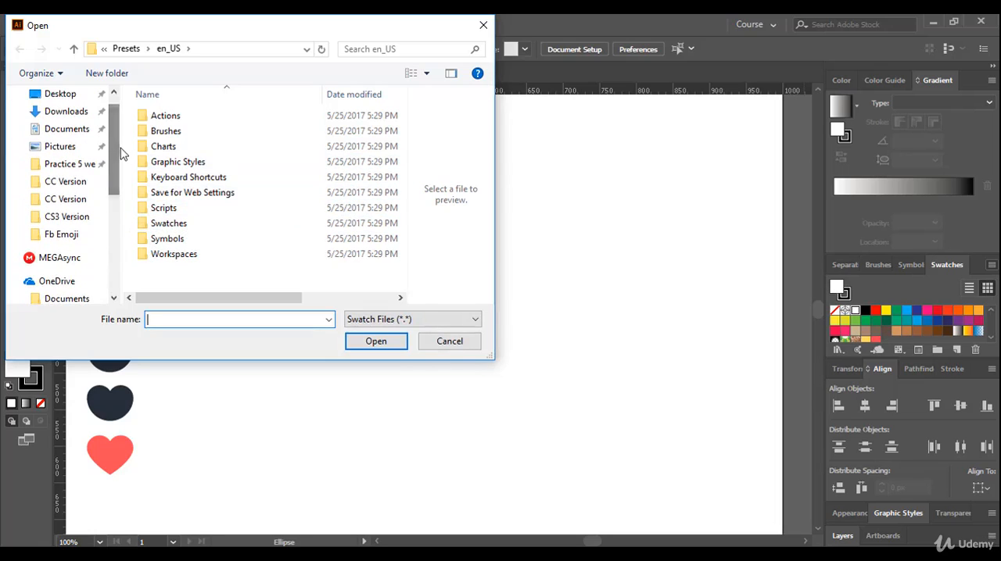
left_click(52, 95)
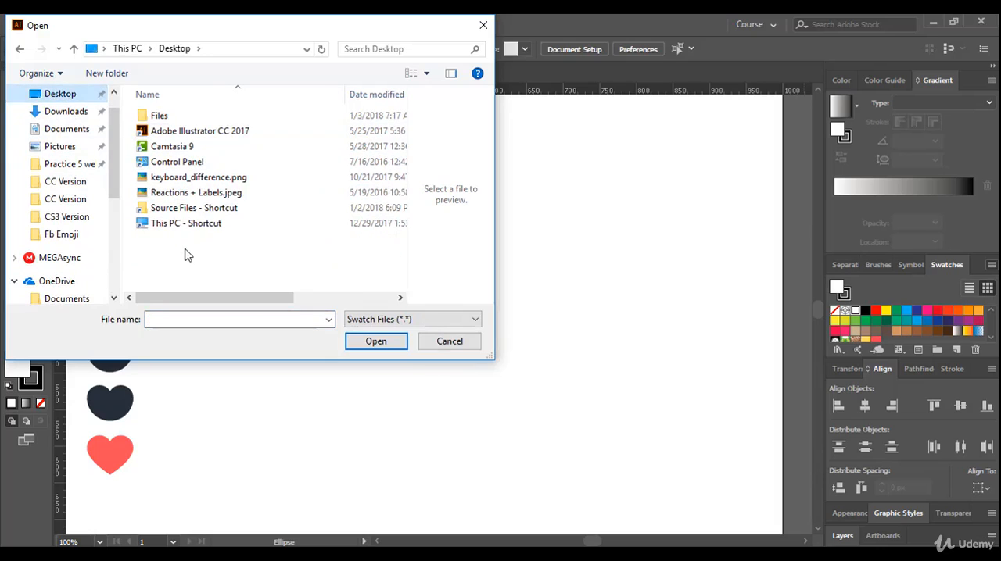
double_click(179, 211)
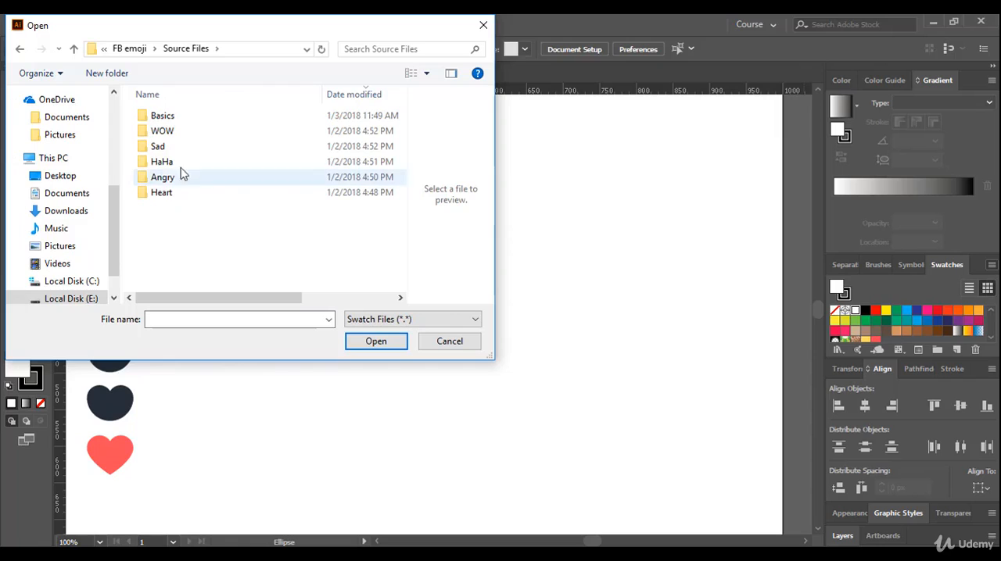
double_click(174, 122)
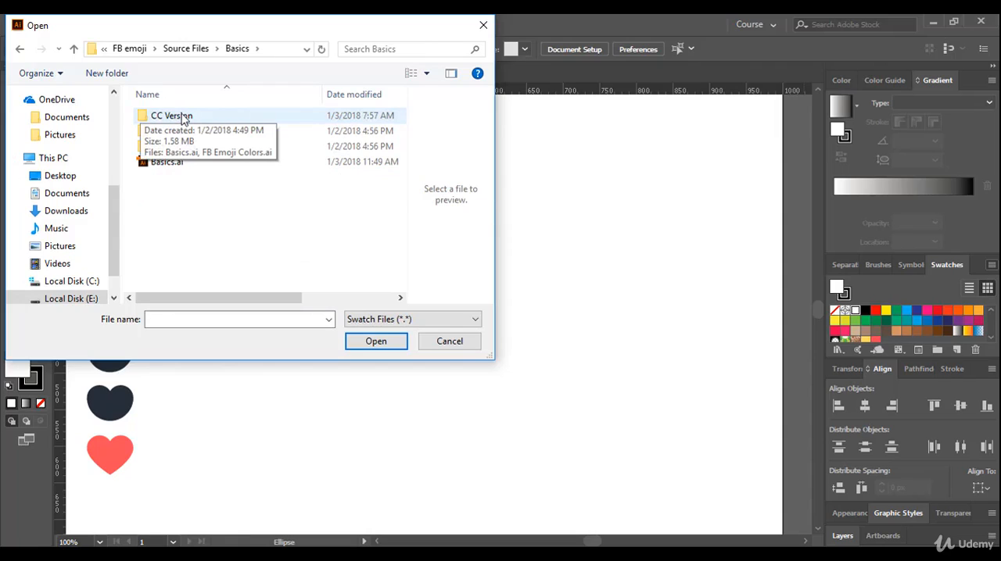
left_click(182, 118)
double_click(182, 118)
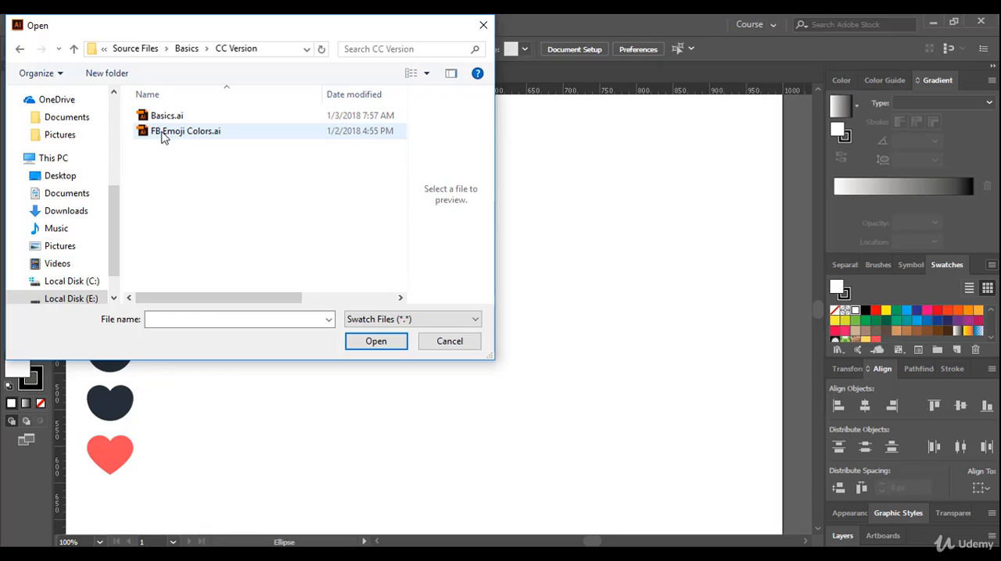
left_click(163, 134)
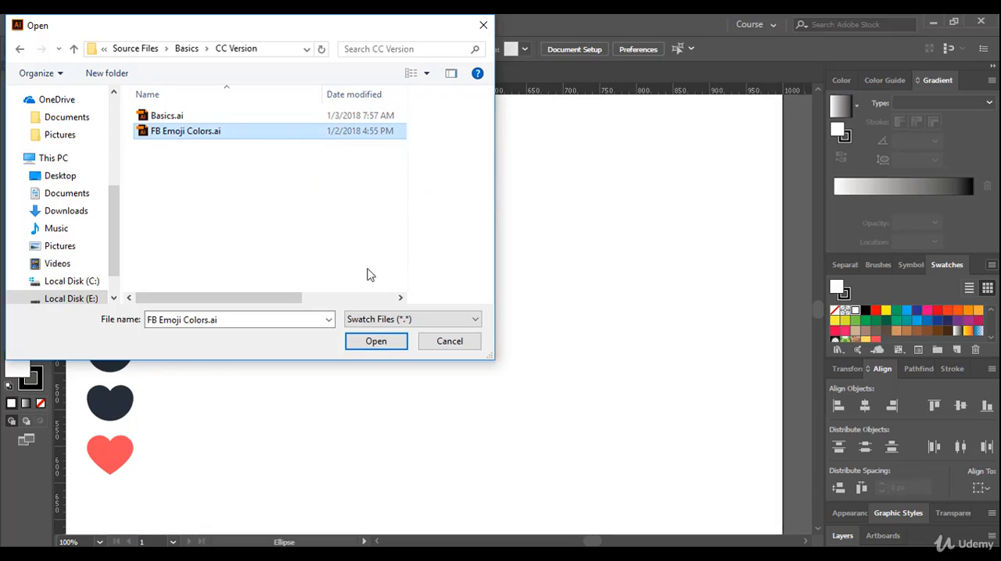
left_click(361, 343)
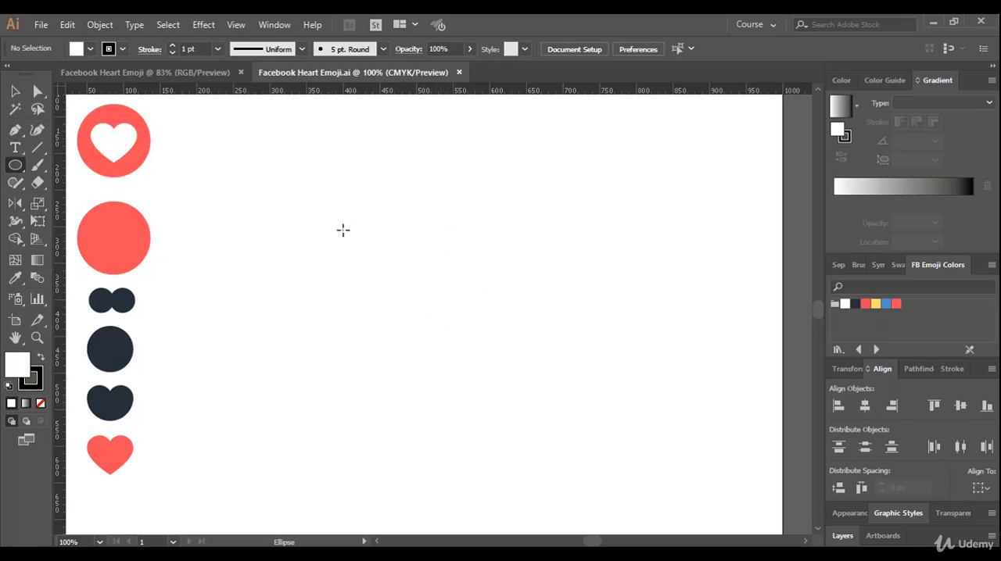
Create a circle 100 px wide and 100 px high with the Ellipse tool in the empty middle of the artboard
left_click(15, 165)
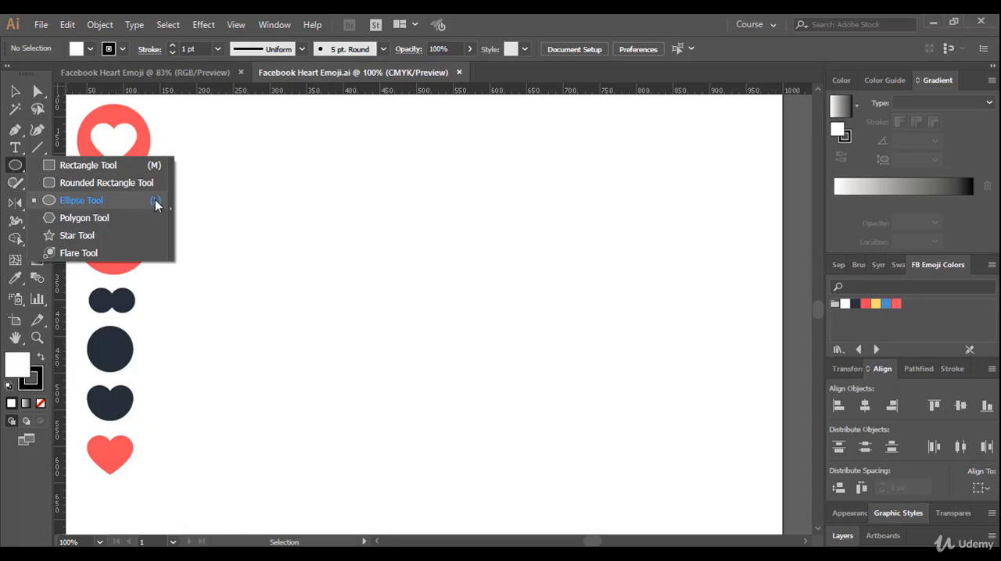
left_click(58, 205)
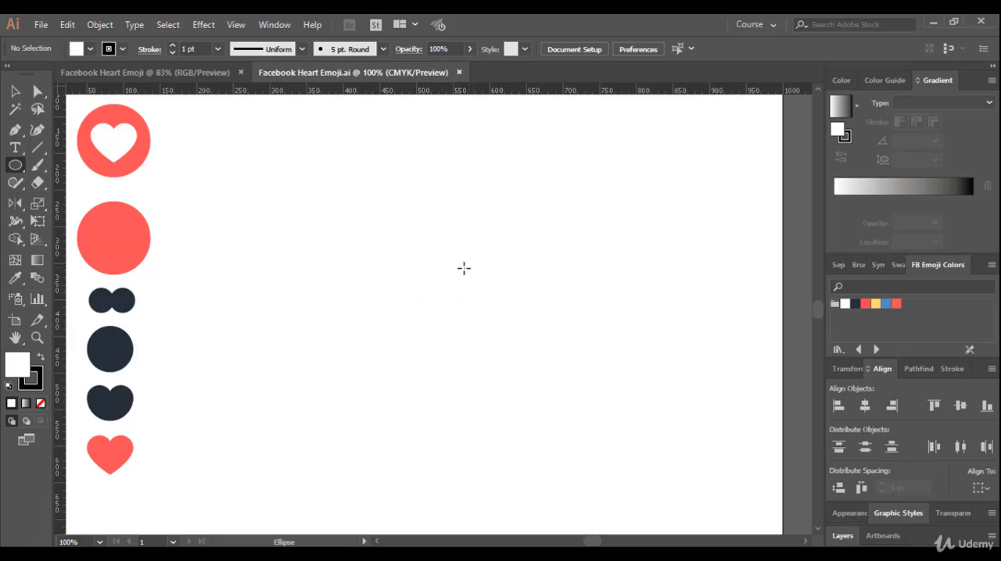
left_click(461, 269)
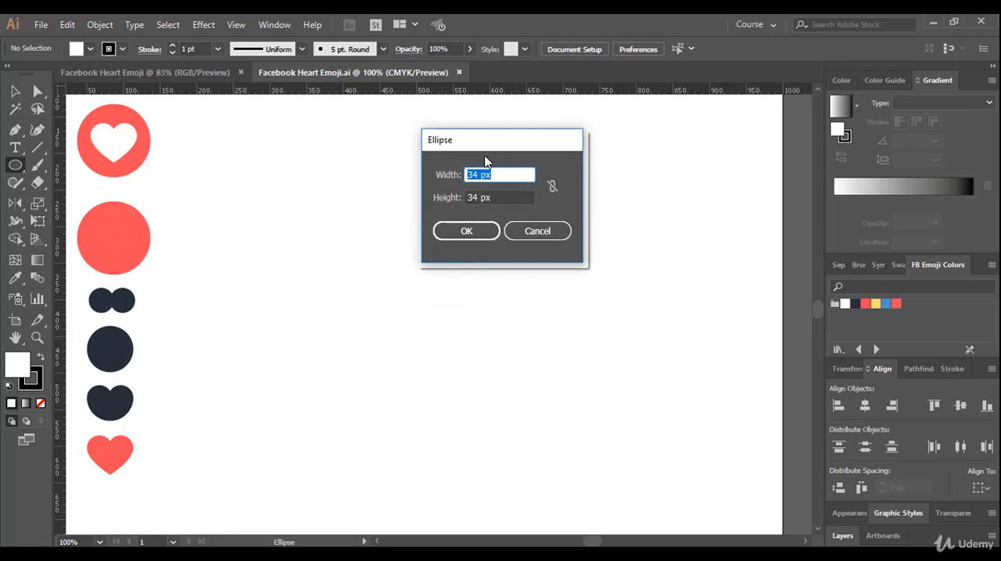
left_click_drag(464, 148, 454, 185)
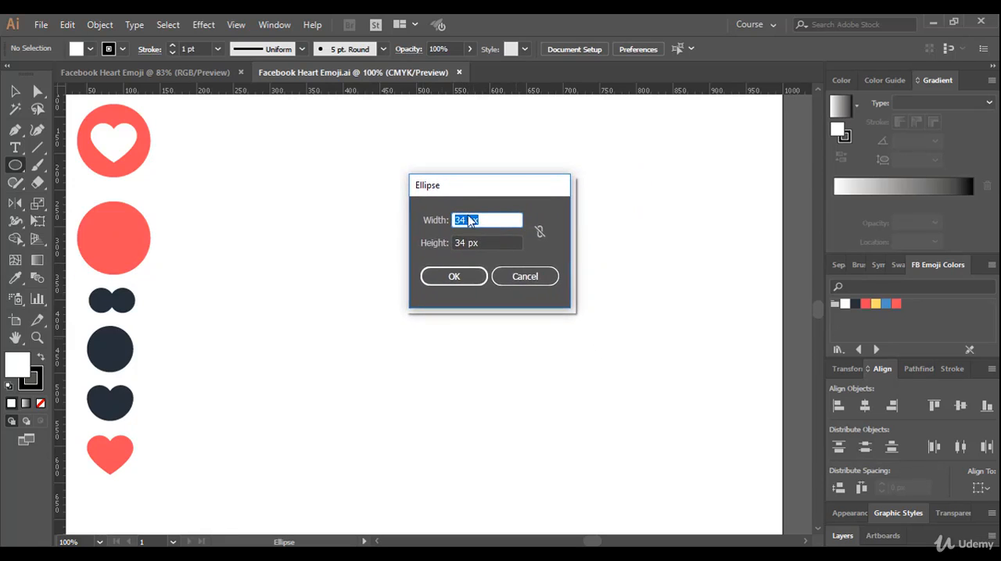
left_click(497, 221)
left_click_drag(497, 222, 426, 222)
type("100")
key("Tab")
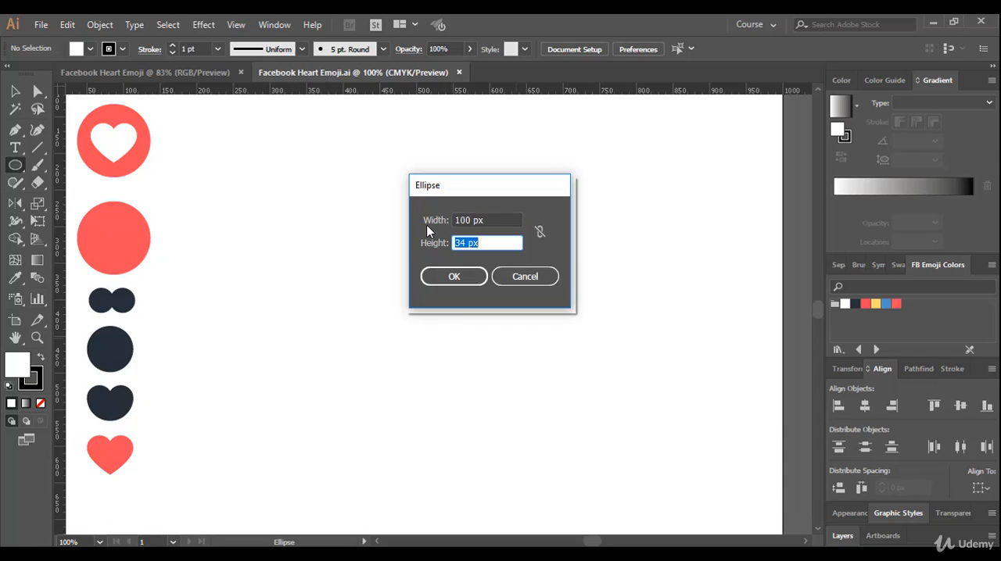
type("100px")
left_click(446, 275)
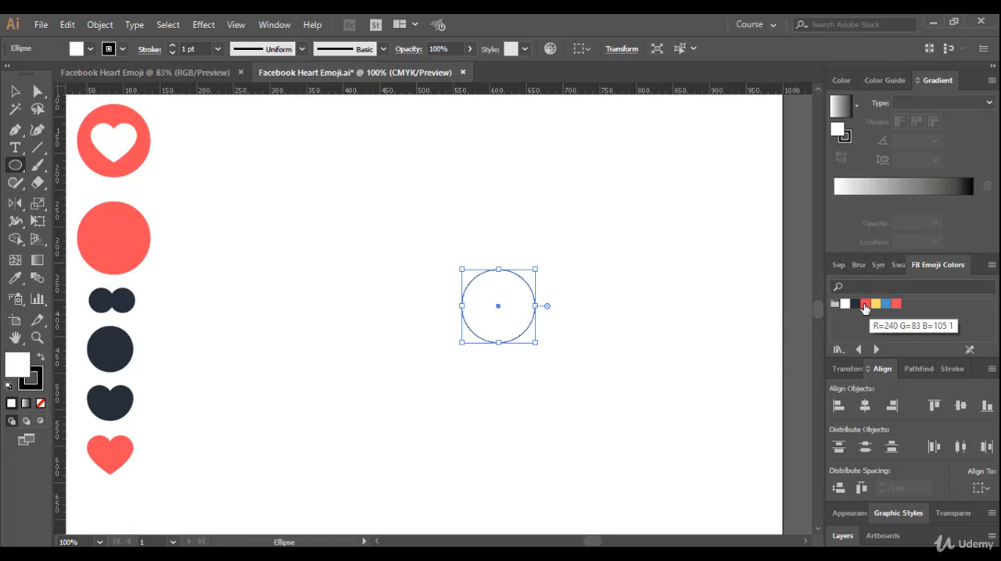
Fill the circle with the red FB Emoji swatch R=240 G=83 B=105 and remove its stroke
left_click(865, 307)
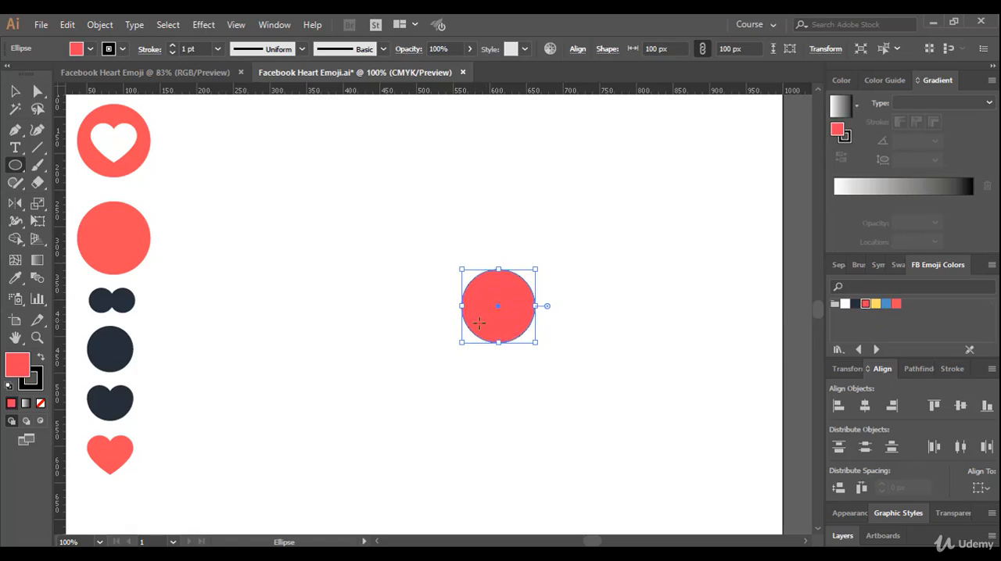
left_click(36, 389)
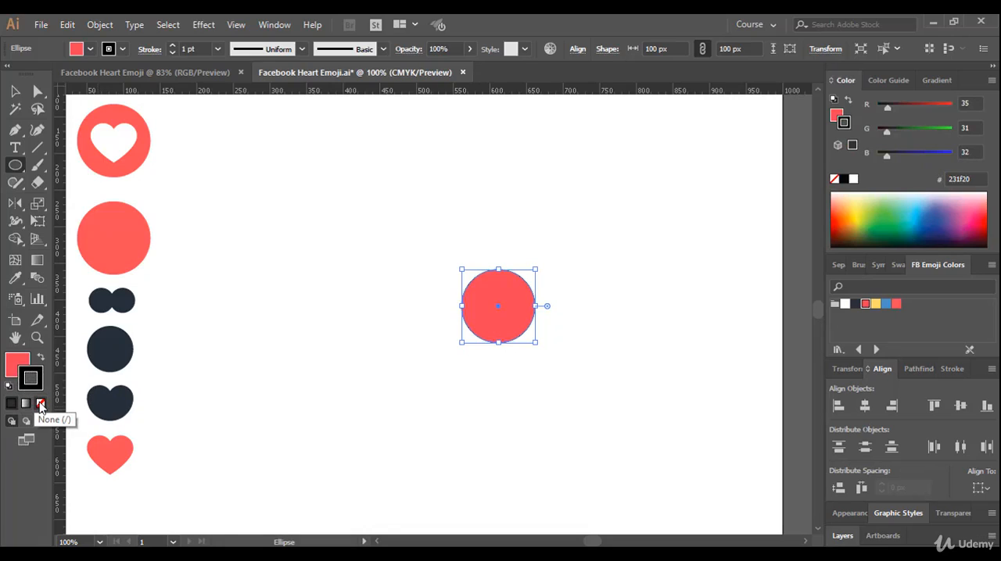
left_click(40, 404)
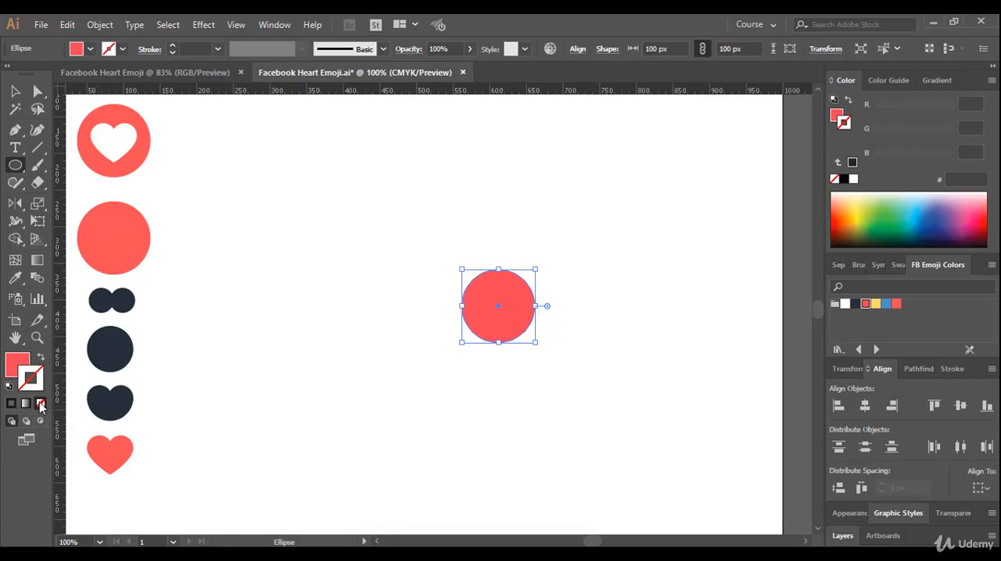
left_click(17, 365)
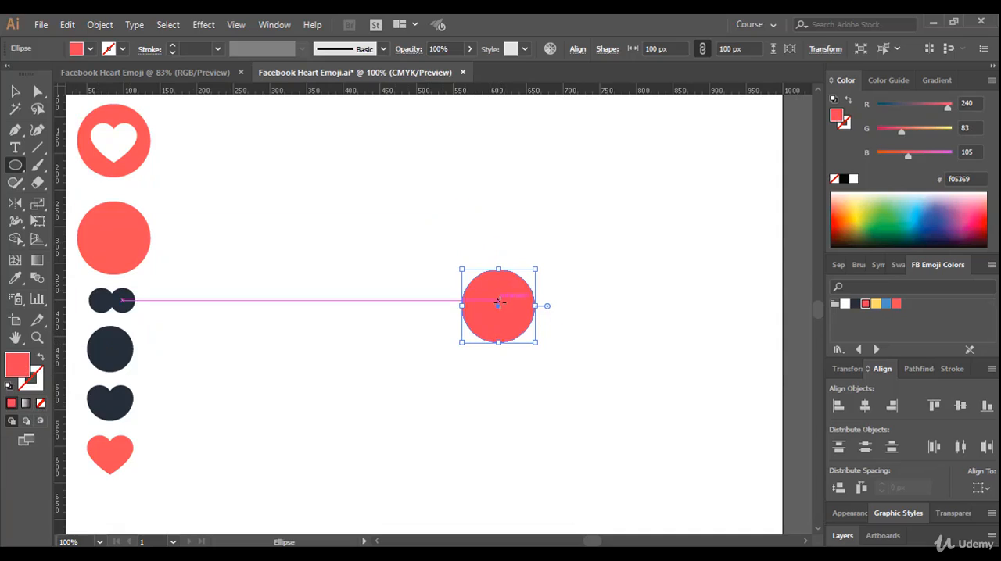
Move the red circle to the upper part of the artboard, beside and level with the finished heart emoji, and deselect it
key("v")
left_click_drag(498, 319, 439, 244)
left_click(432, 332)
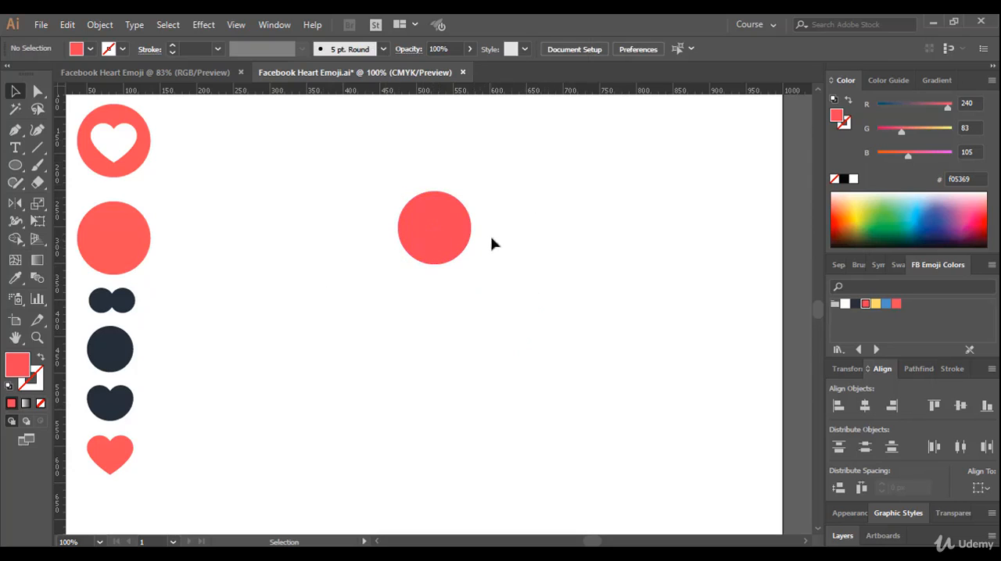
left_click(446, 220)
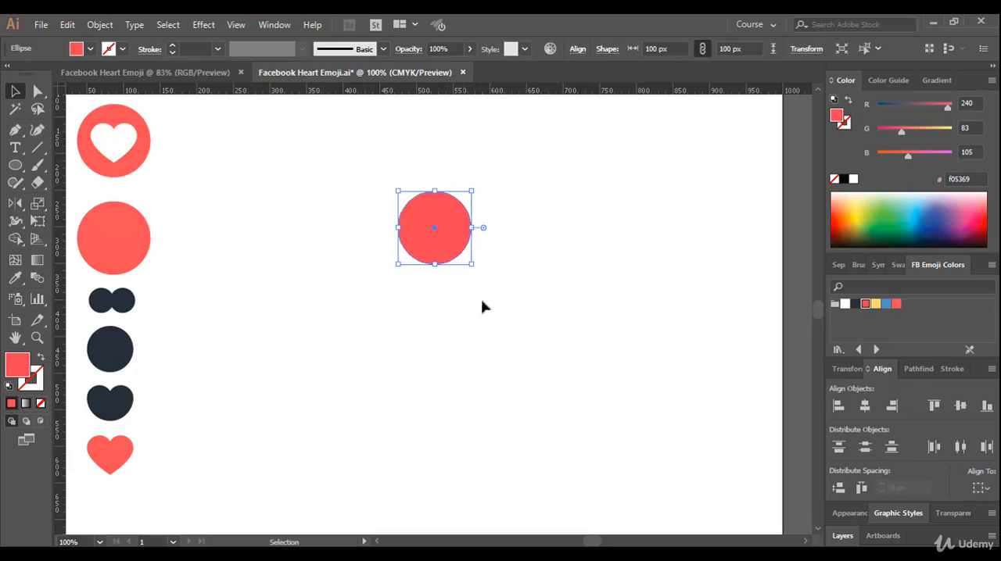
left_click(318, 267)
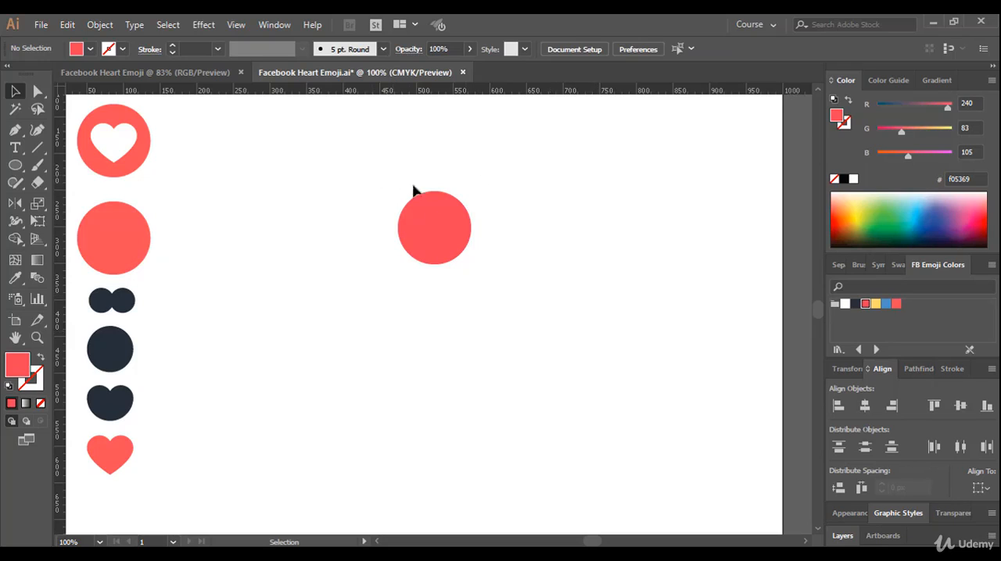
left_click(852, 482)
left_click(968, 499)
left_click_drag(429, 246, 310, 172)
left_click(327, 254)
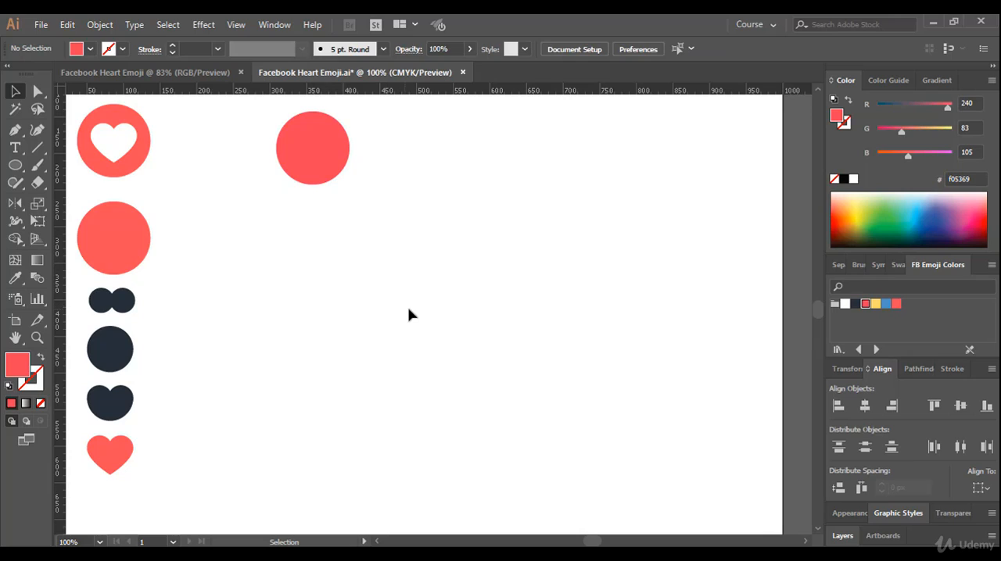
Create a circle 34 px wide and 34 px high with the Ellipse tool in the empty middle of the artboard
left_click(15, 167)
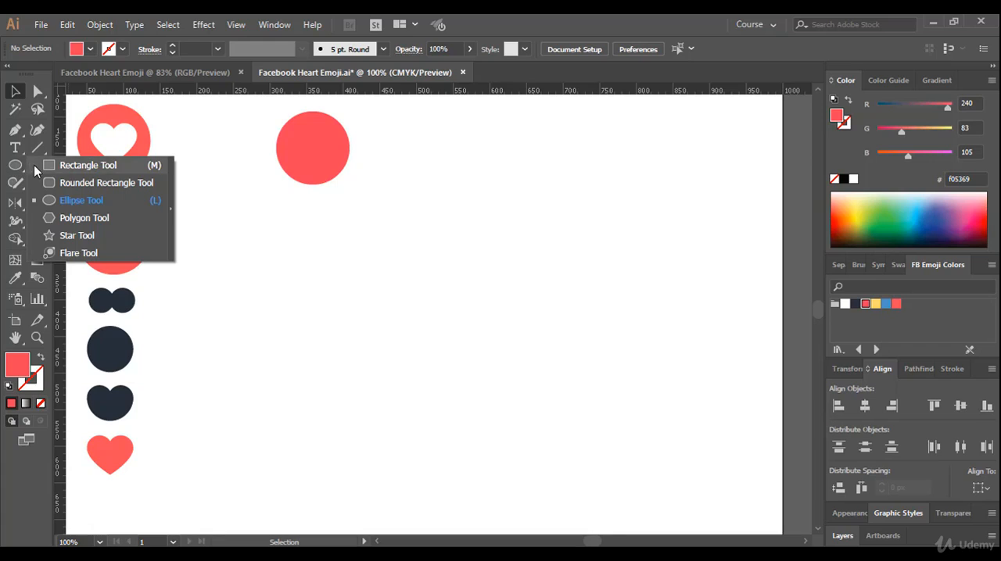
left_click(51, 165)
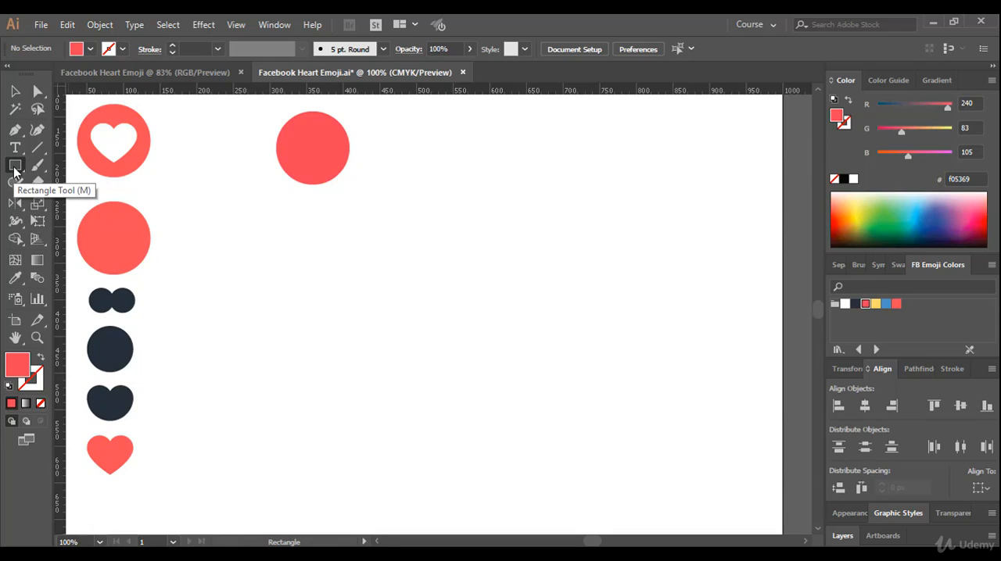
left_click(15, 167)
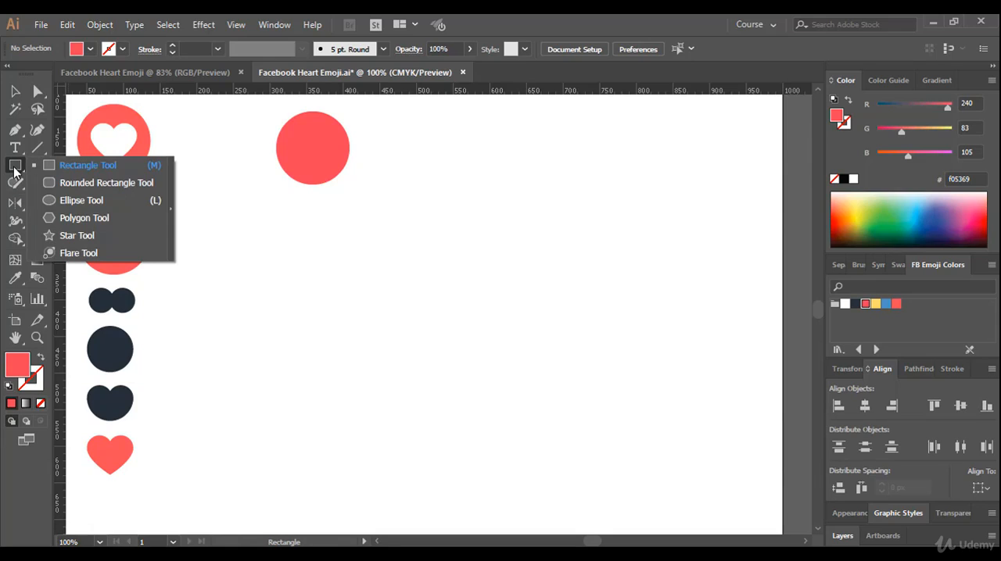
left_click(83, 202)
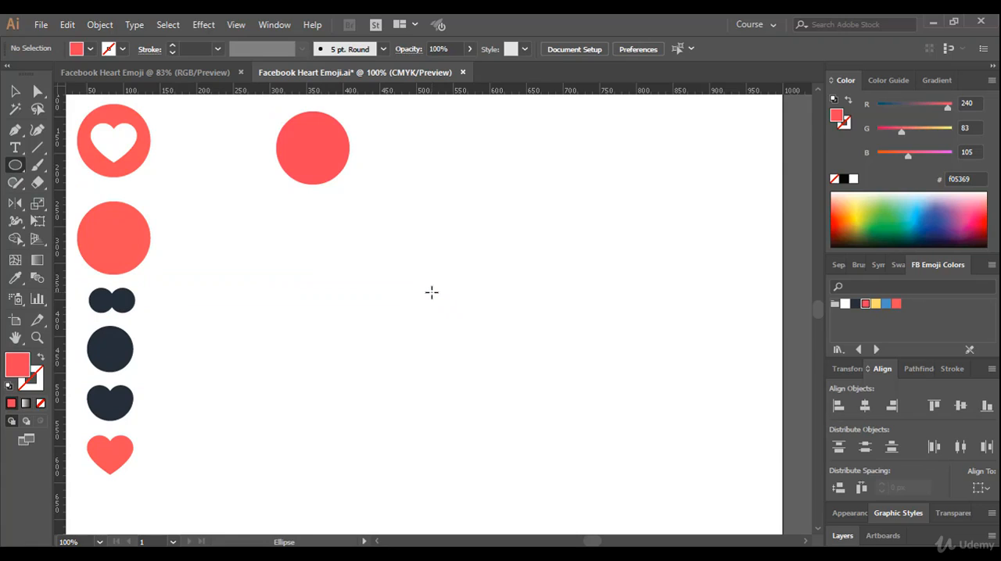
left_click(431, 292)
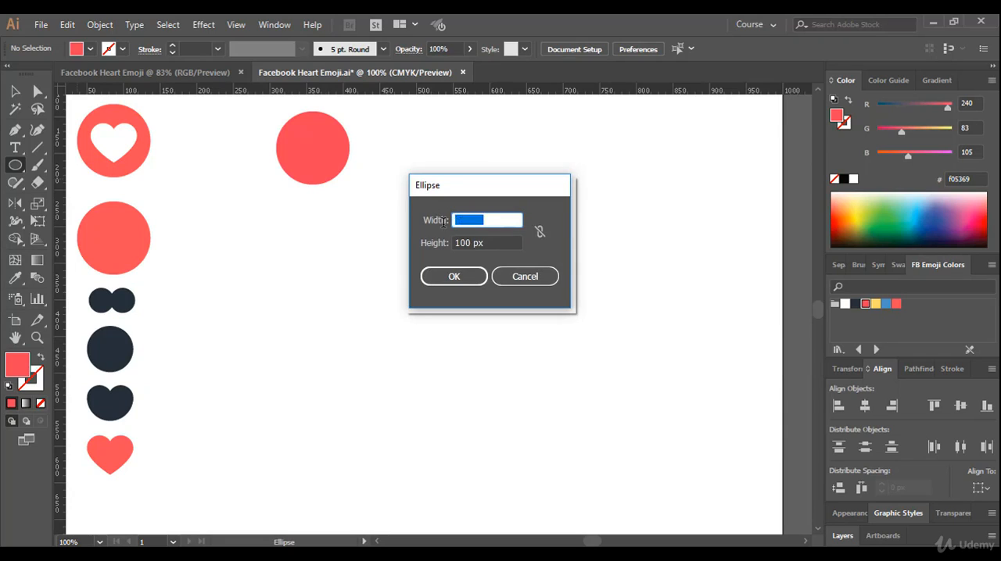
left_click(495, 221)
left_click_drag(499, 220, 439, 224)
type("34")
key("Tab")
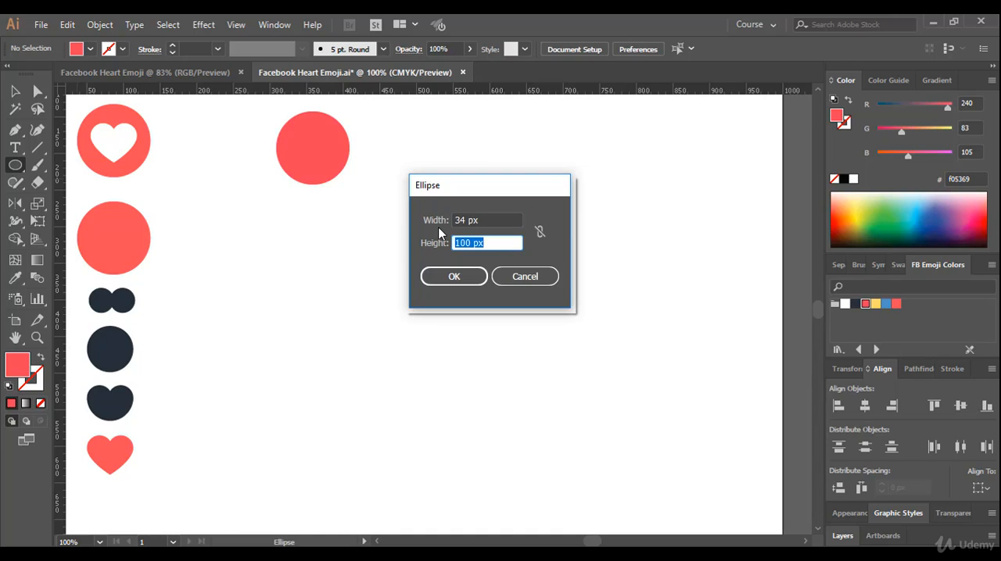
left_click_drag(495, 242, 448, 242)
type("34")
left_click(459, 281)
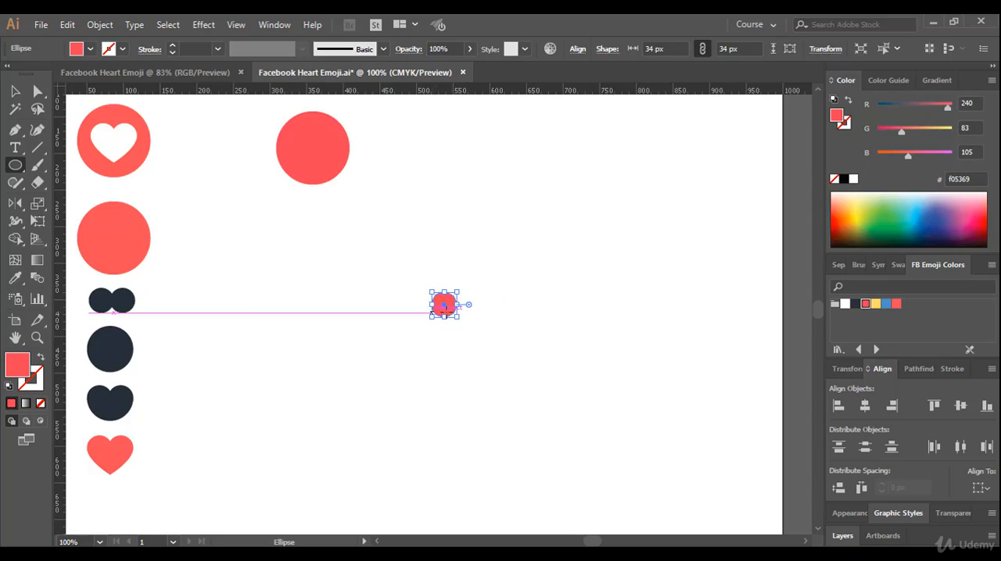
Fill the small 34 px circle with the dark FB Emoji swatch R=38 G=44 B=56
key("v")
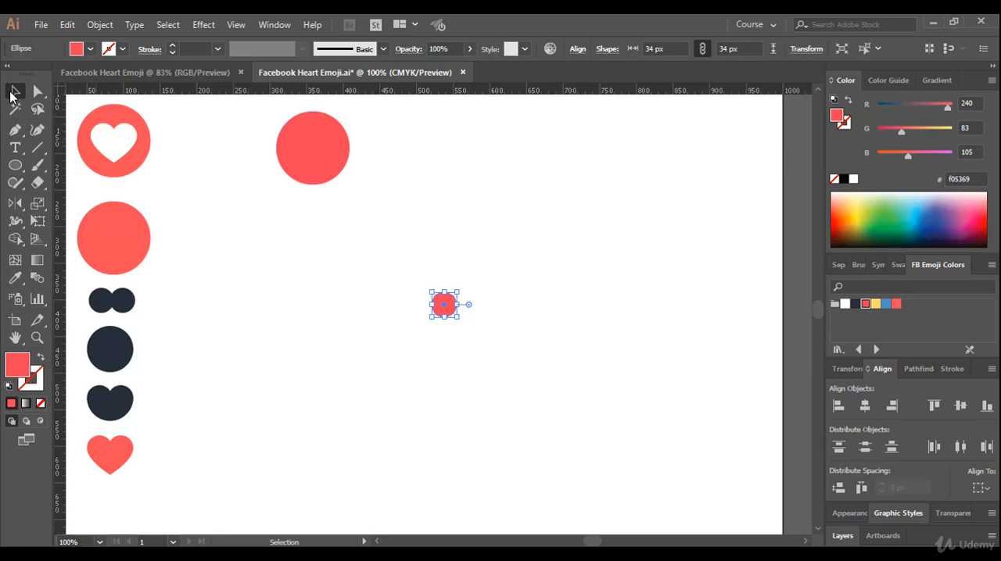
left_click_drag(418, 284, 479, 354)
left_click(855, 304)
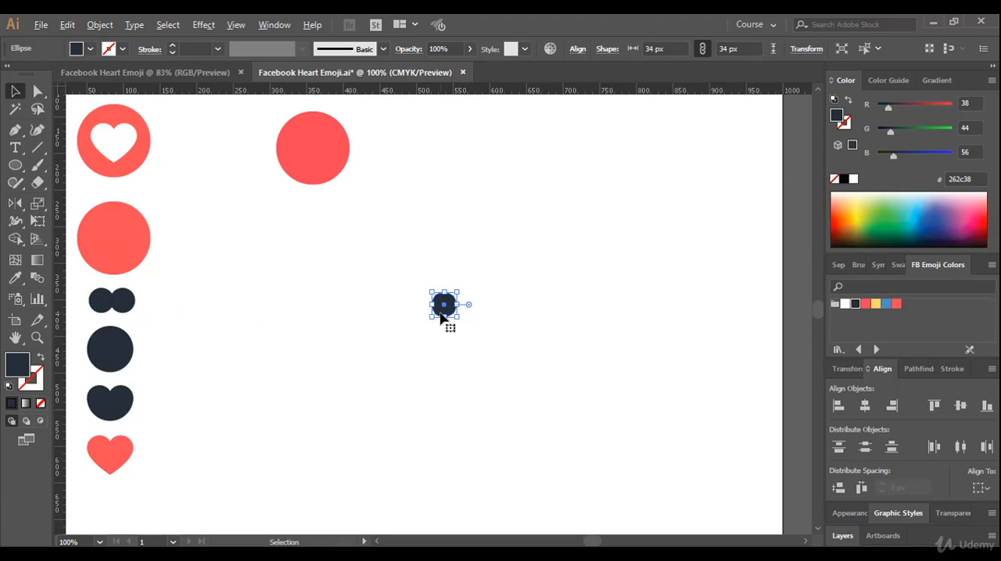
Duplicate the dark circle 29 px horizontally to the right so the two circles slightly overlap, and deselect the copy
key("ctrl+equal")
key("ctrl+equal")
key("ctrl+equal")
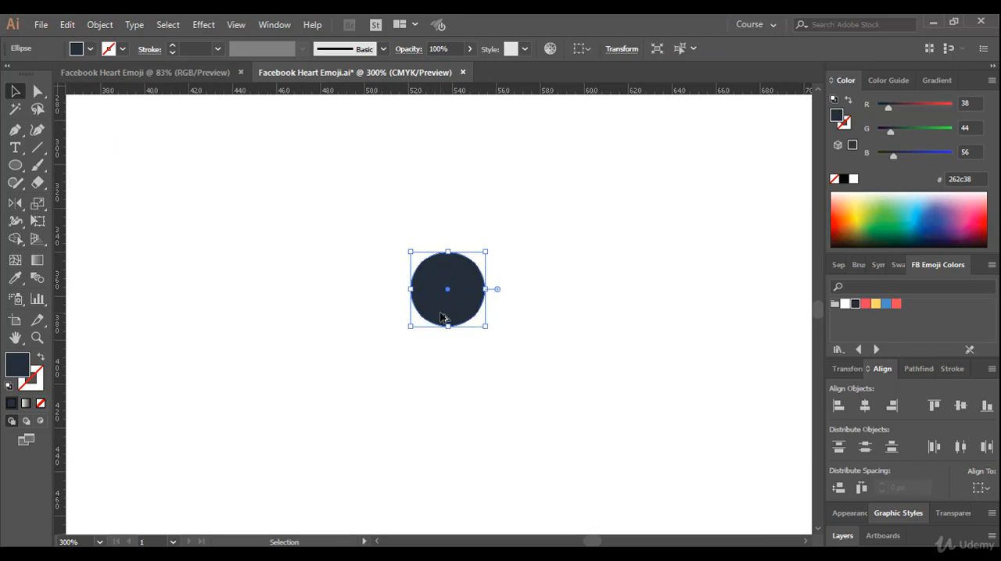
scroll(440, 317, "up", 1)
key("ctrl+equal")
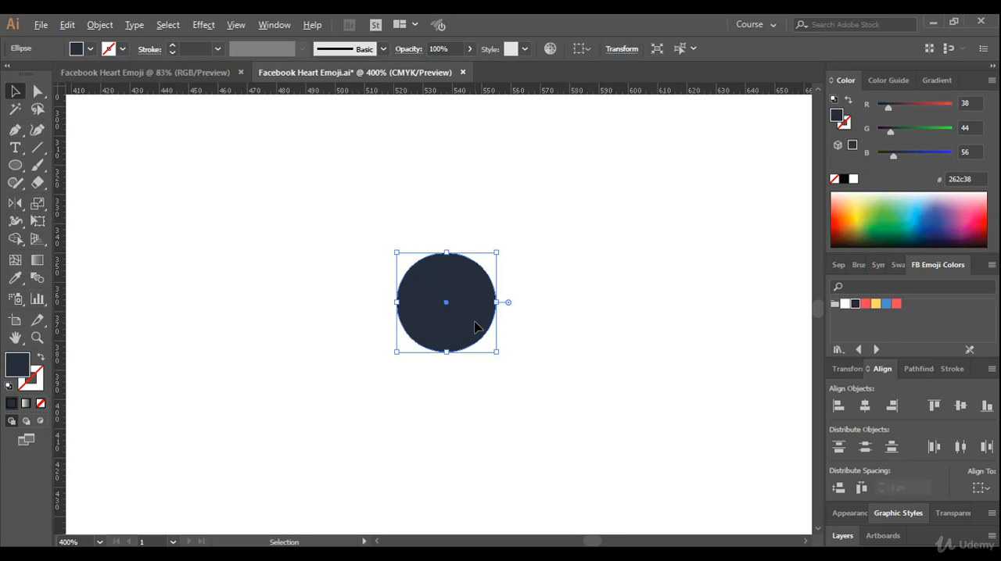
left_click_drag(474, 327, 542, 327)
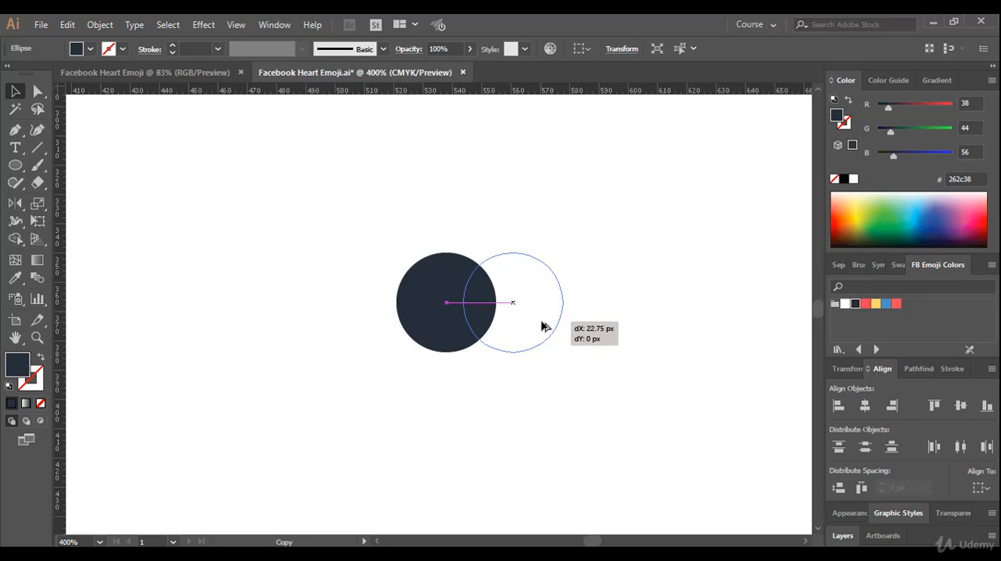
left_click_drag(543, 327, 544, 327)
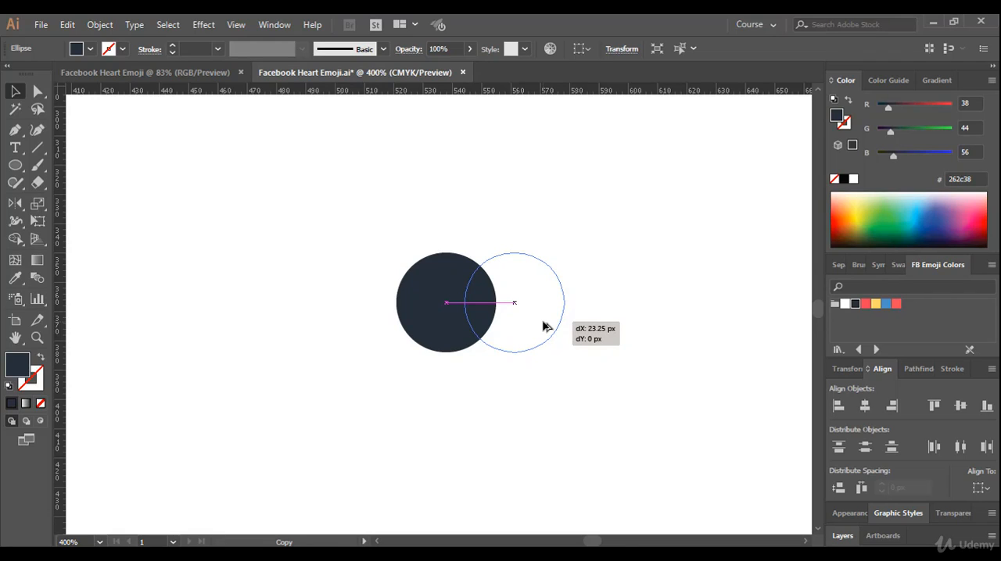
left_click_drag(545, 326, 559, 327)
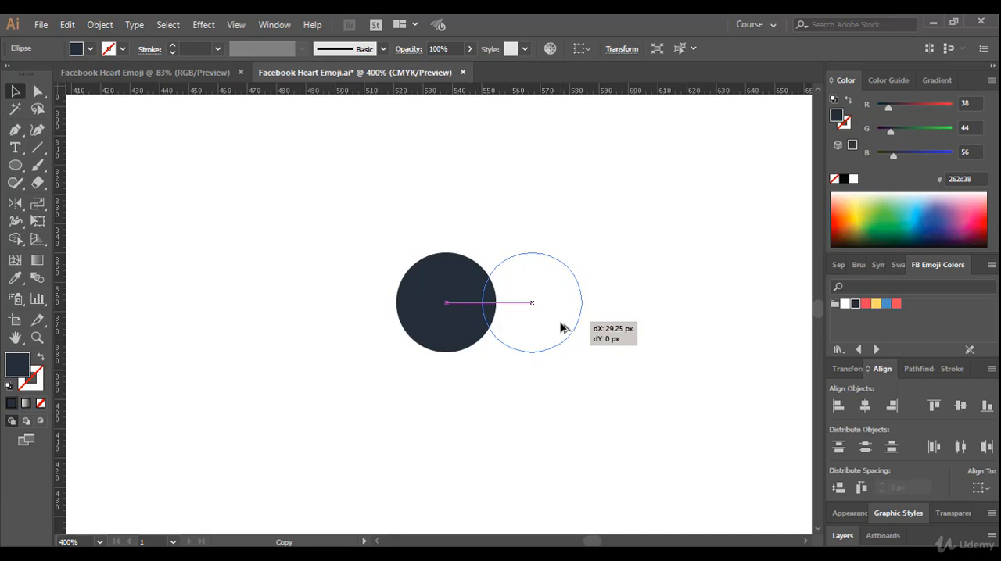
left_click_drag(561, 328, 561, 328)
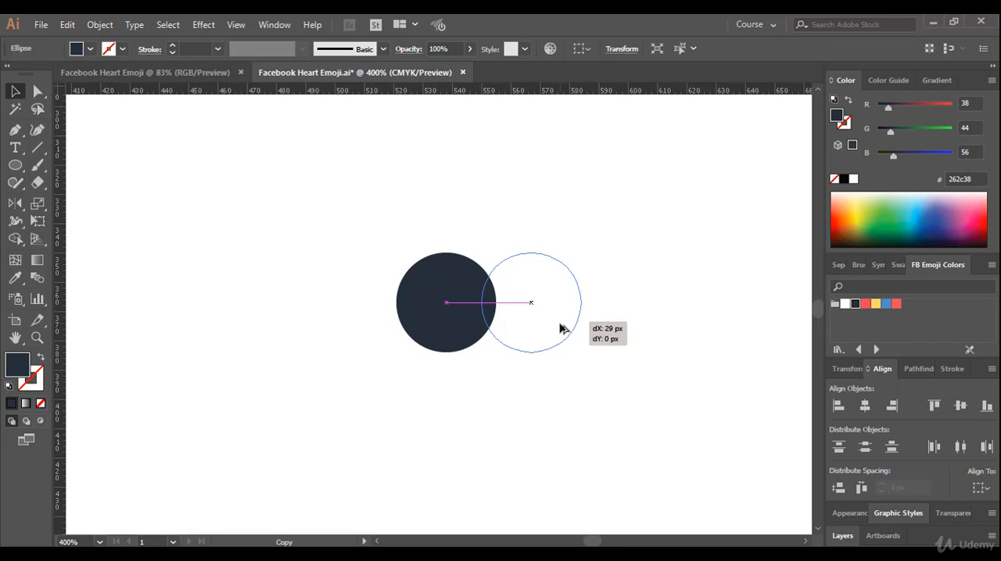
left_click_drag(559, 329, 559, 328)
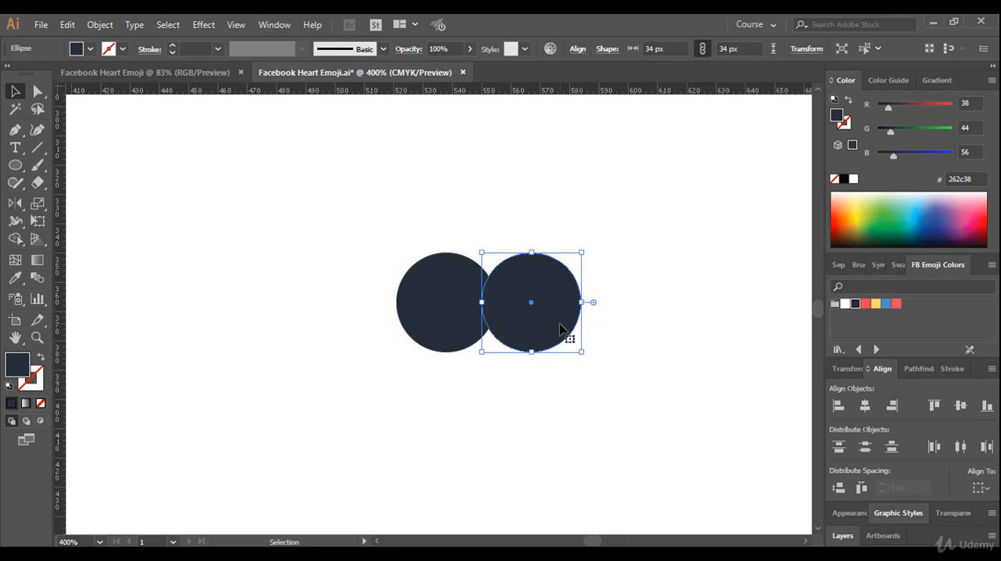
left_click(338, 281)
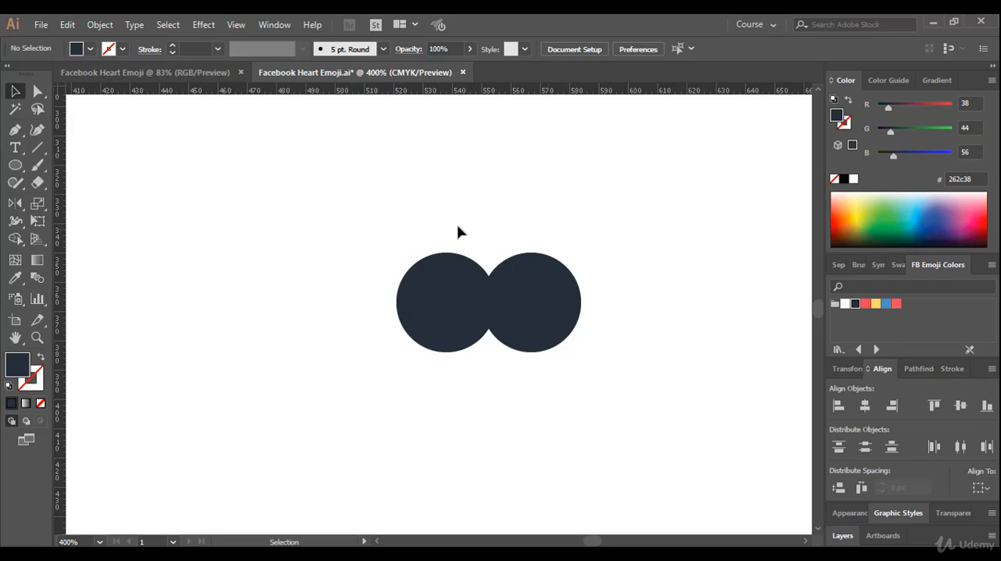
Compare the overlapping pair of dark circles with the matching reference pieces beside it on the artboard
scroll(354, 312, "down", 2)
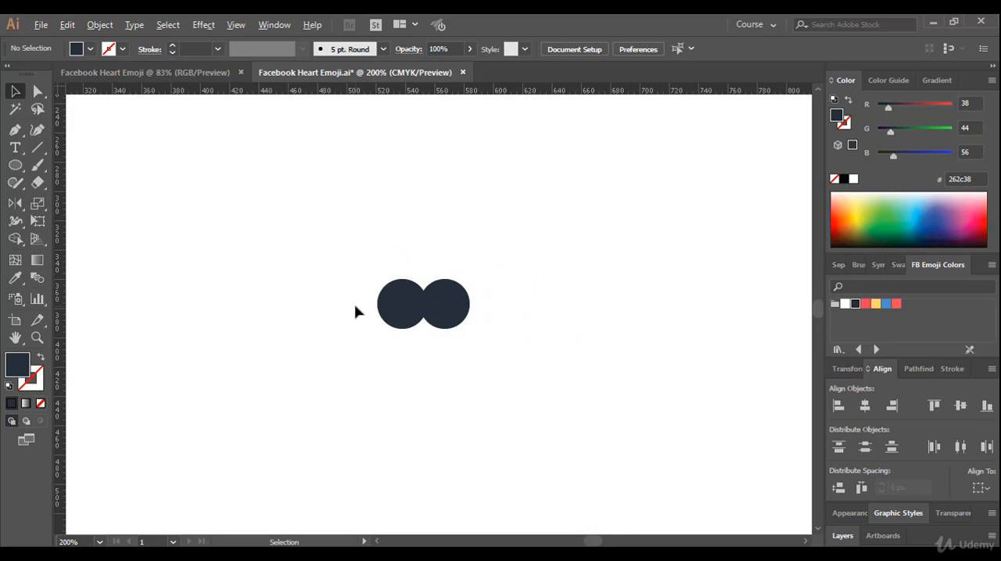
left_click_drag(319, 313, 439, 291)
scroll(439, 291, "down", 2)
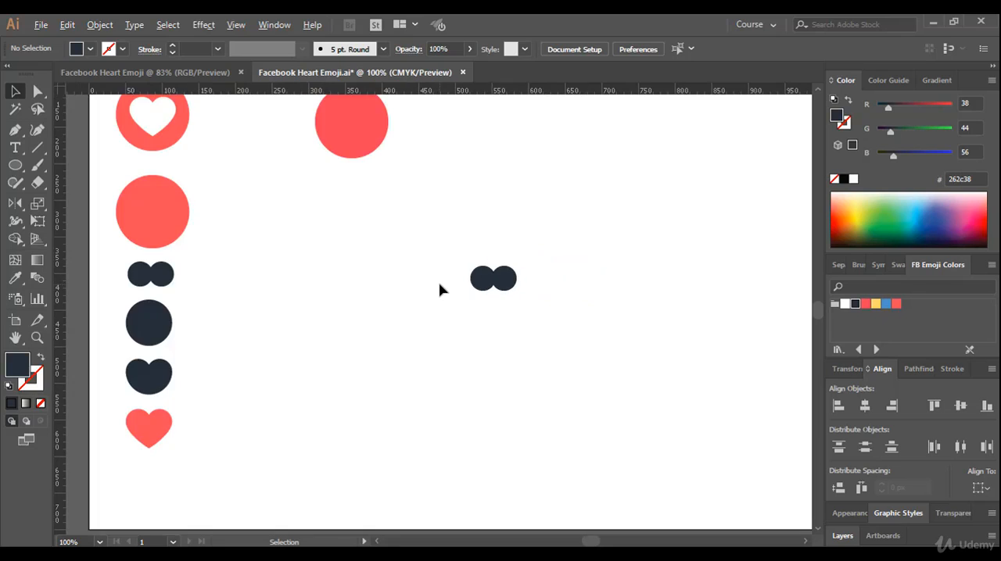
left_click_drag(299, 292, 331, 344)
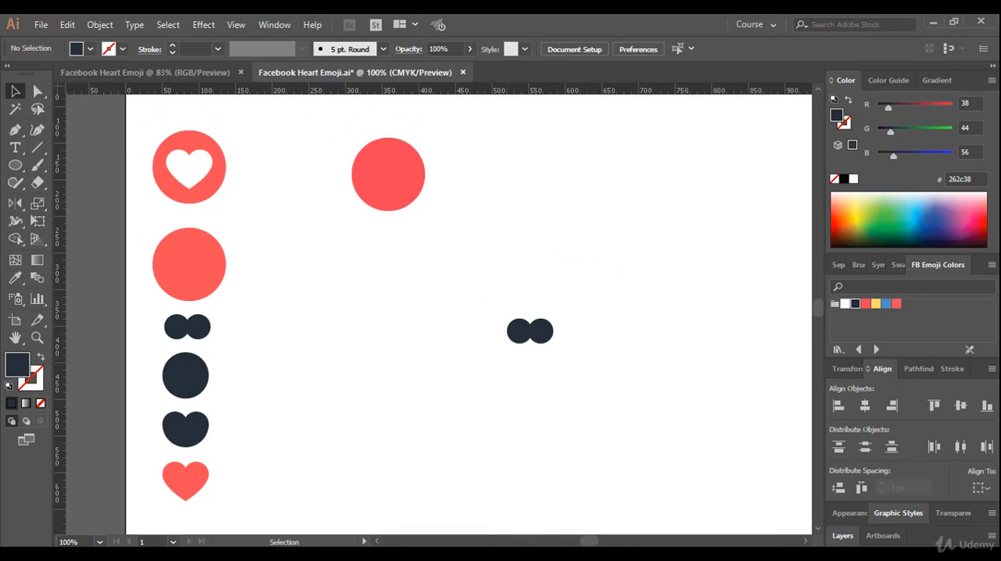
left_click(517, 555)
left_click(962, 497)
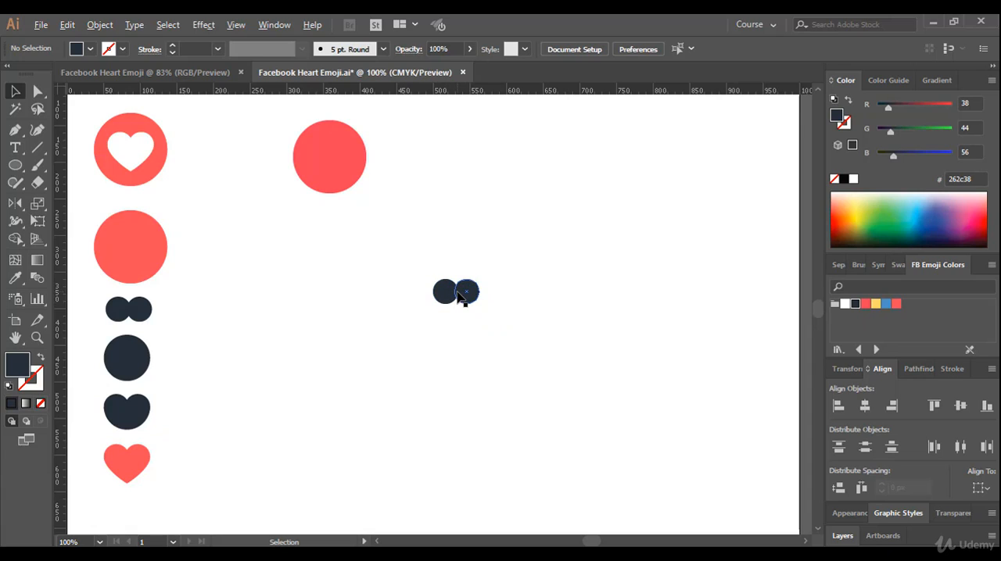
key("alt")
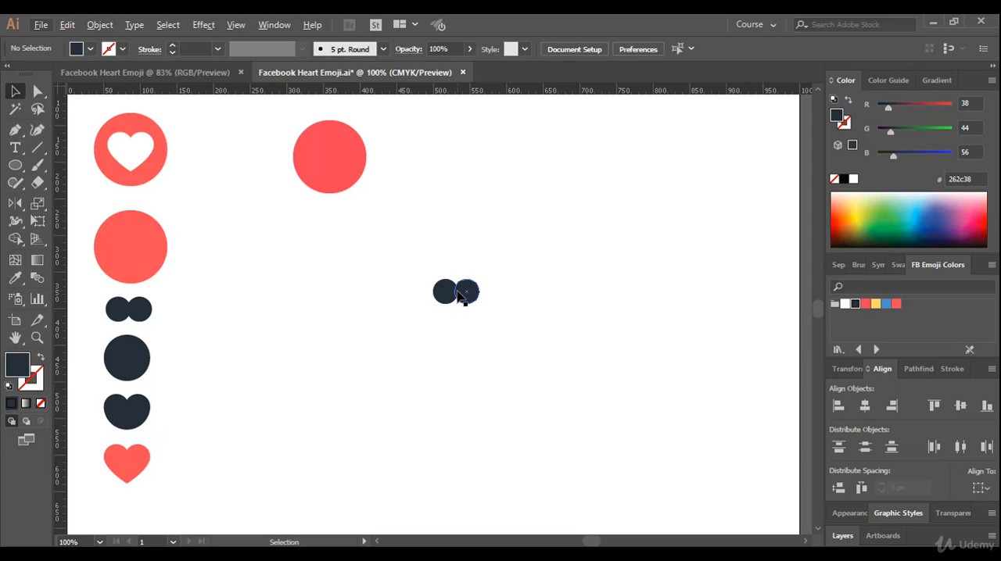
key("alt")
Select both overlapping dark circles and merge them into one shape with the Pathfinder's Unite operation
scroll(458, 299, "up", 1)
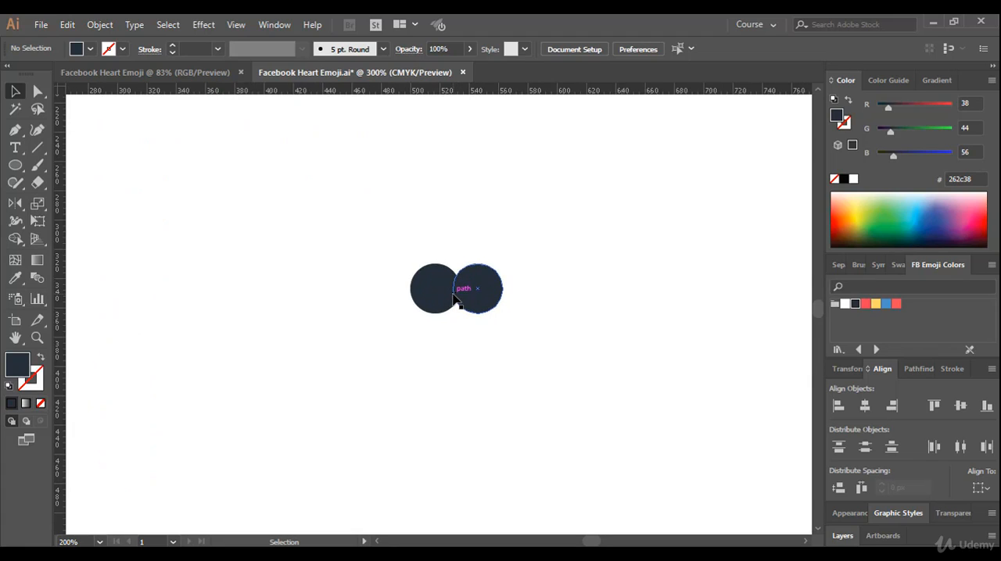
scroll(458, 299, "up", 1)
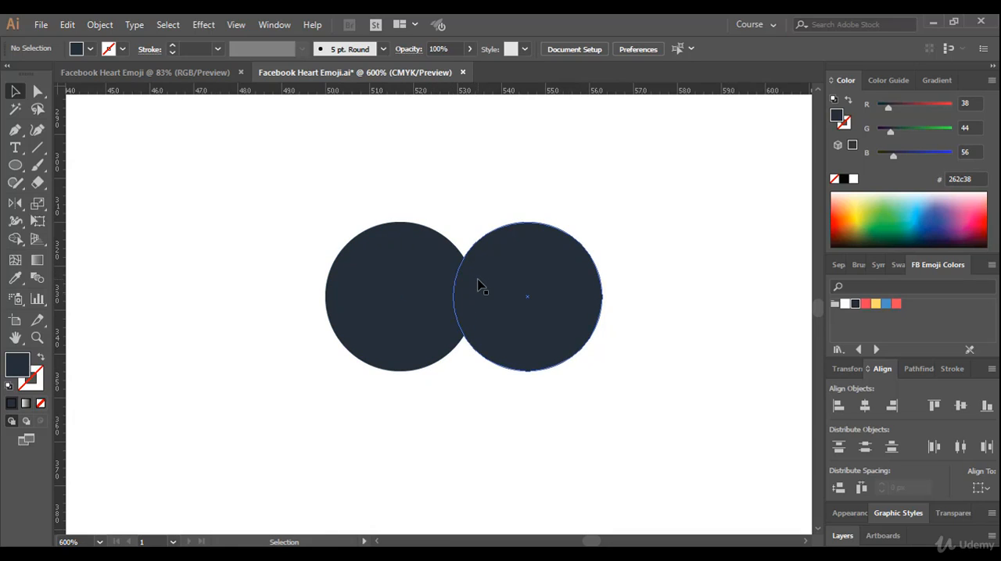
left_click(16, 165)
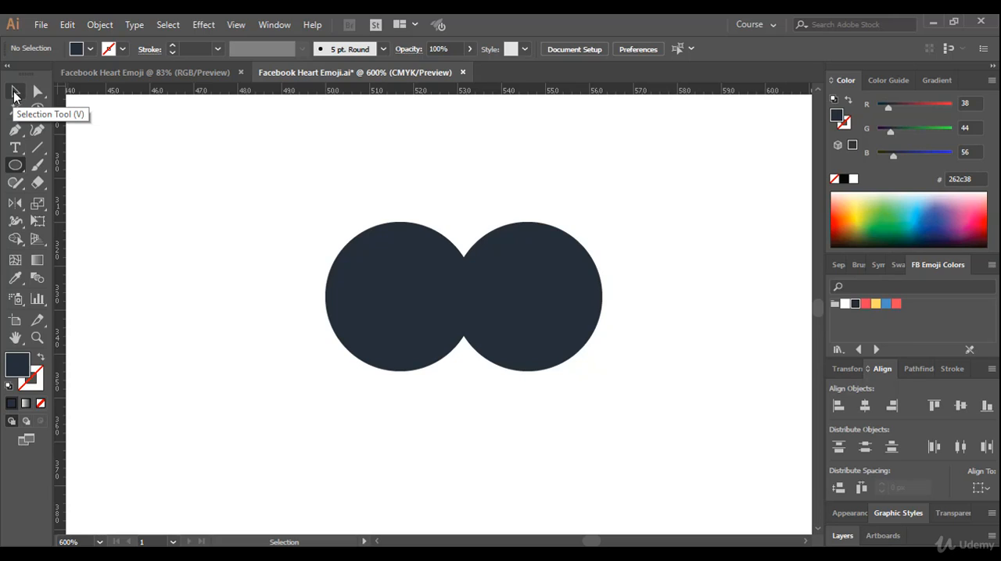
left_click(15, 94)
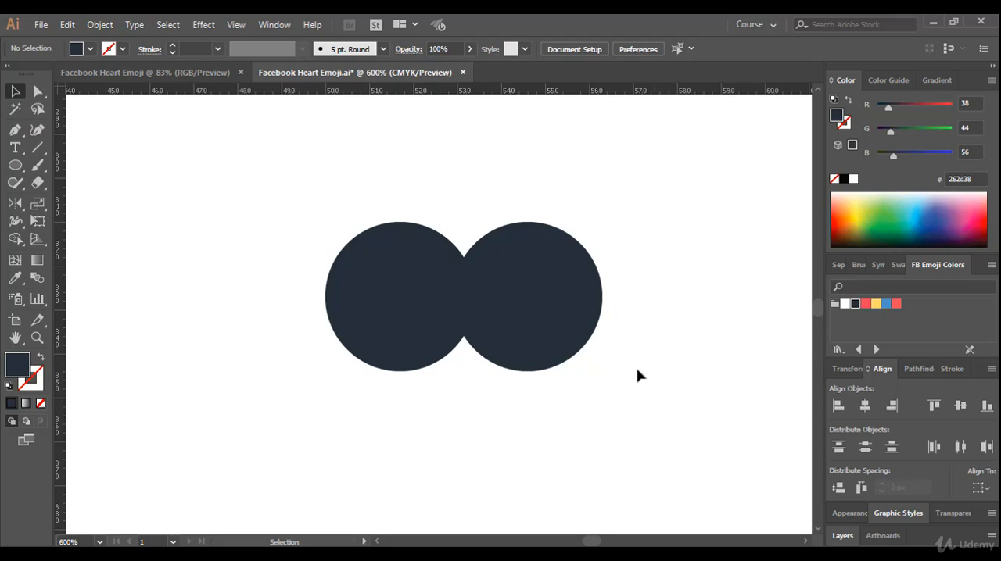
left_click(910, 368)
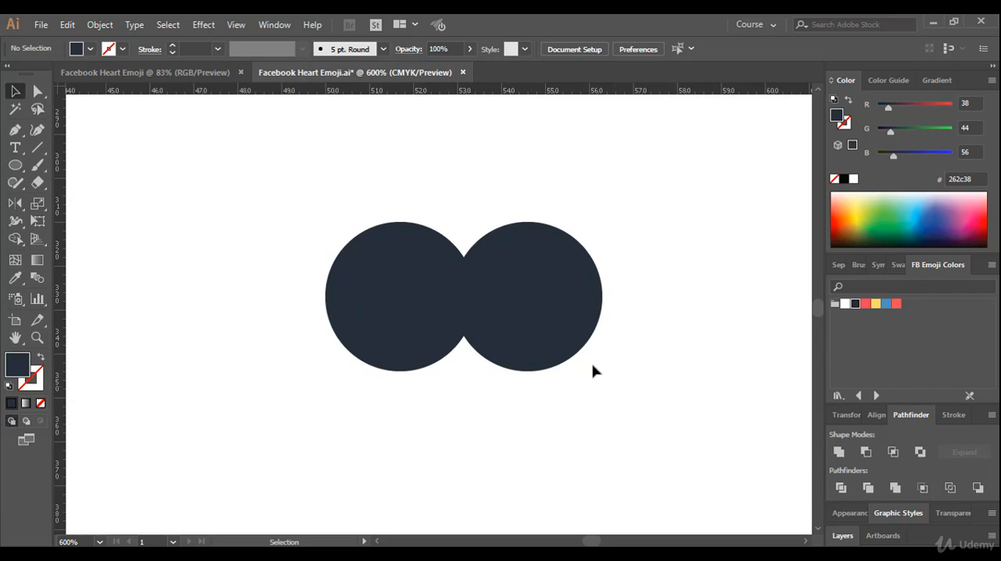
left_click_drag(632, 186, 326, 392)
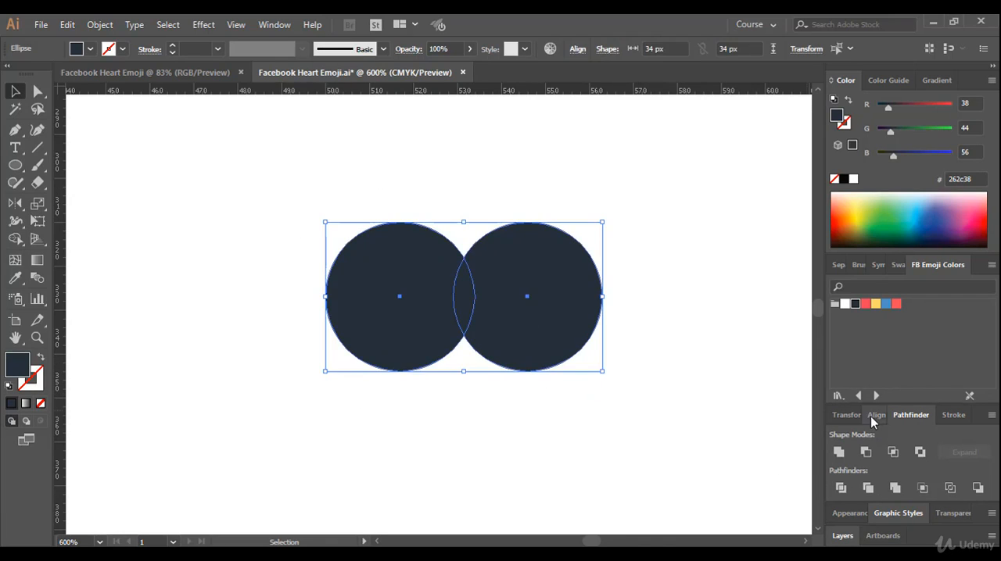
left_click(840, 453)
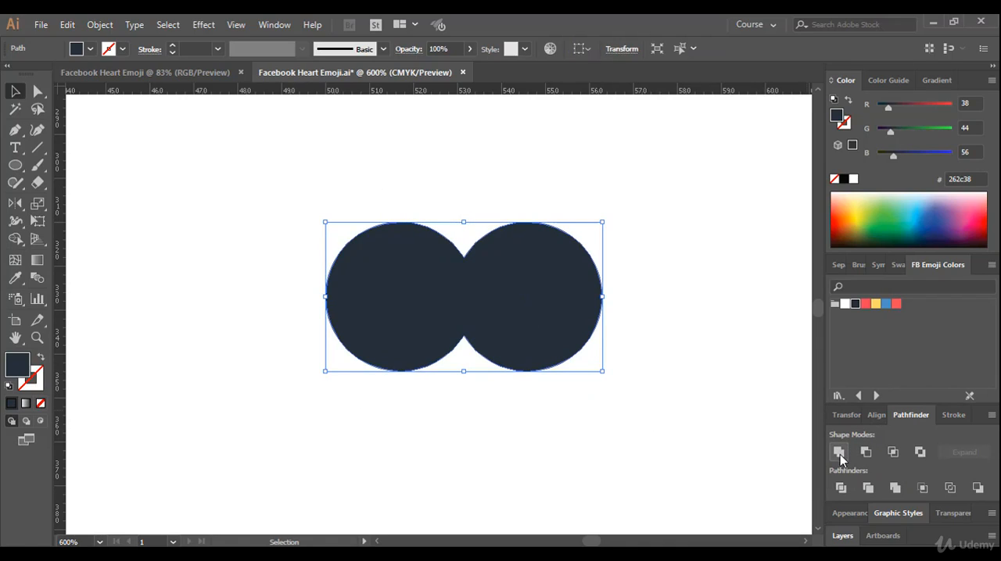
Check that the united double circle selects as a single path, and leave it deselected
left_click(526, 441)
left_click_drag(621, 202, 327, 420)
left_click_drag(664, 180, 259, 434)
left_click(249, 207)
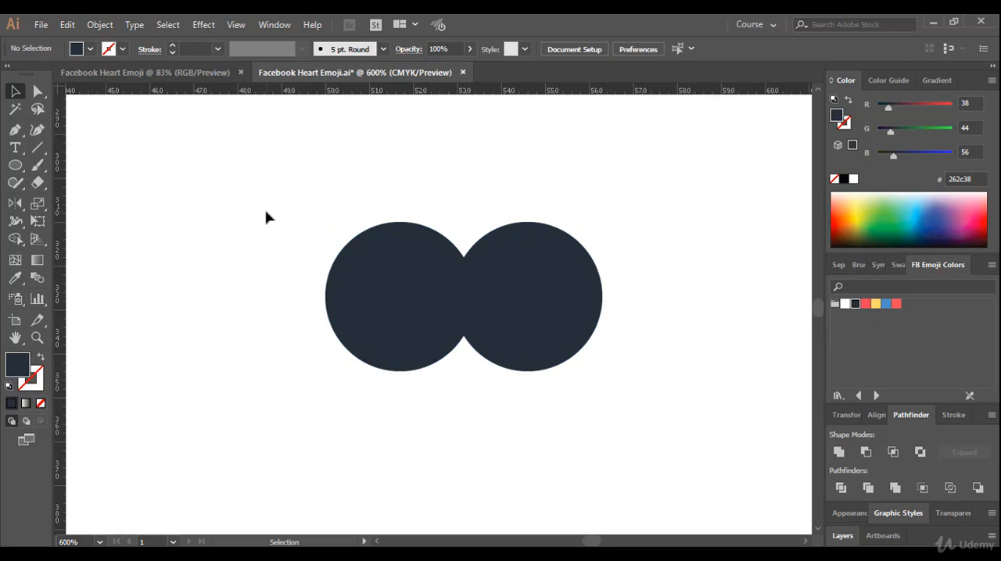
left_click_drag(266, 213, 692, 446)
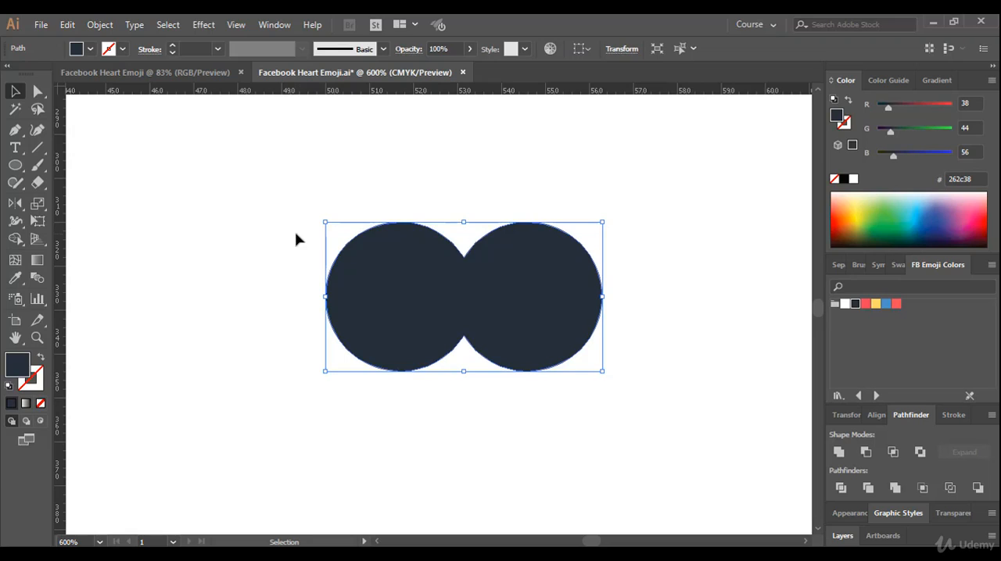
left_click_drag(268, 182, 390, 386)
left_click(235, 310)
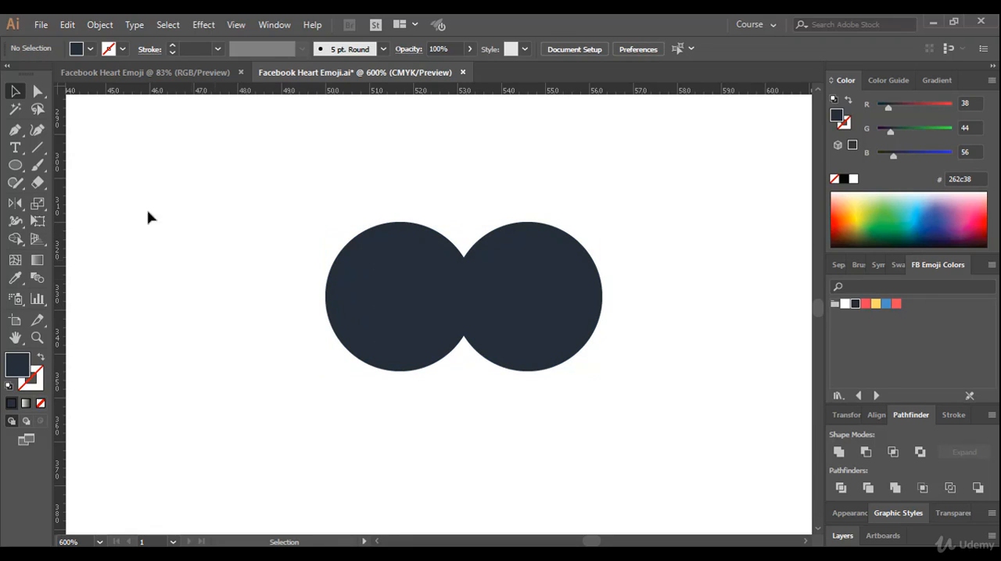
Draw a circle 63 px in diameter from the centre of the united shape, matching the shape's outer width
left_click(14, 166)
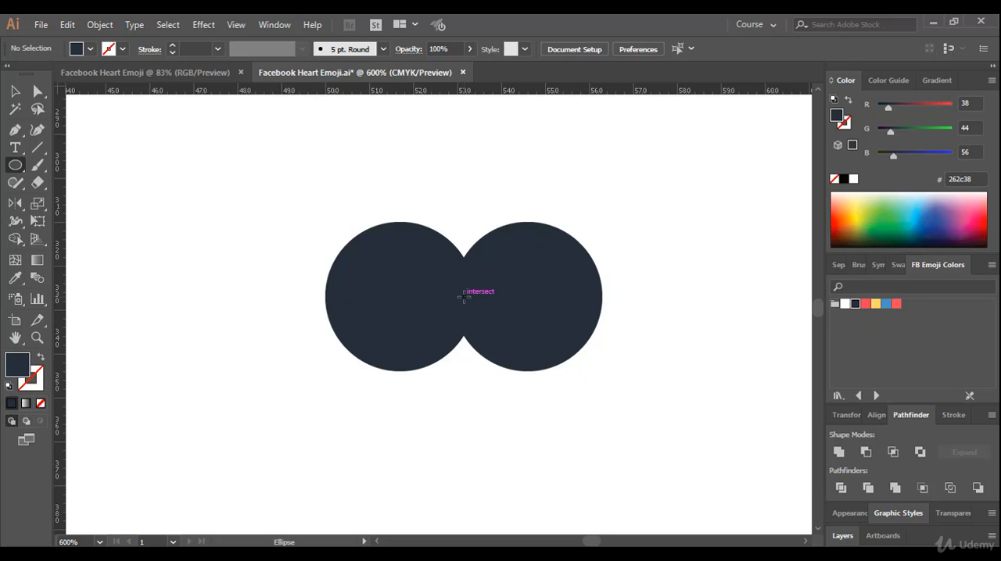
left_click_drag(463, 295, 541, 435)
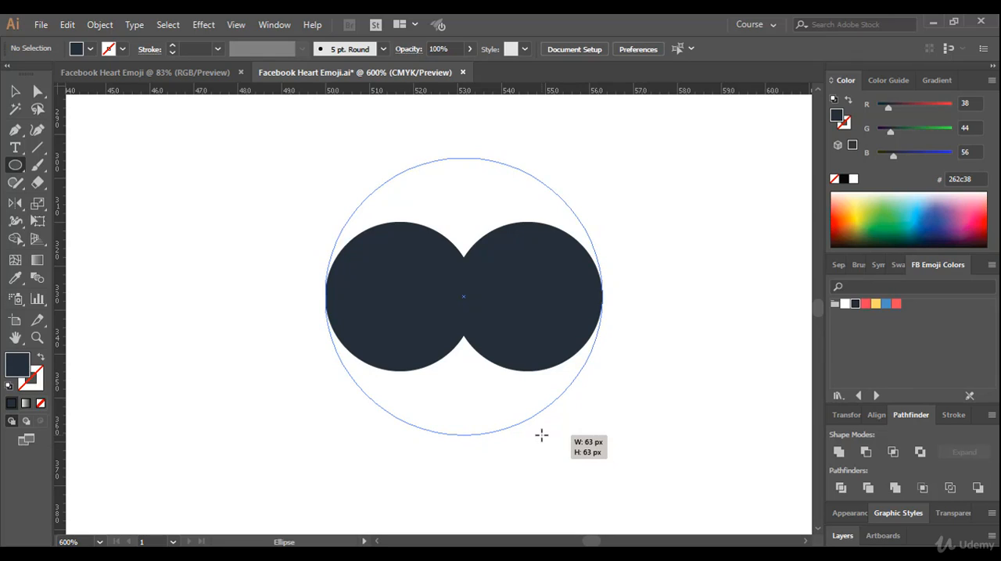
left_click_drag(541, 436, 541, 434)
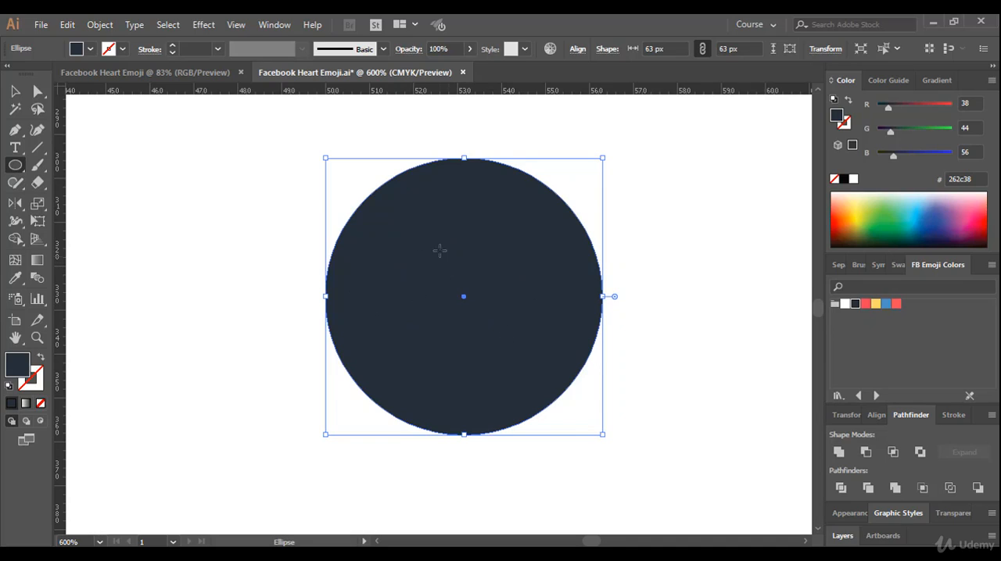
Replace the freehand large circle with an ellipse created from exact dimensions, 63 px wide and 63 px high
left_click(15, 91)
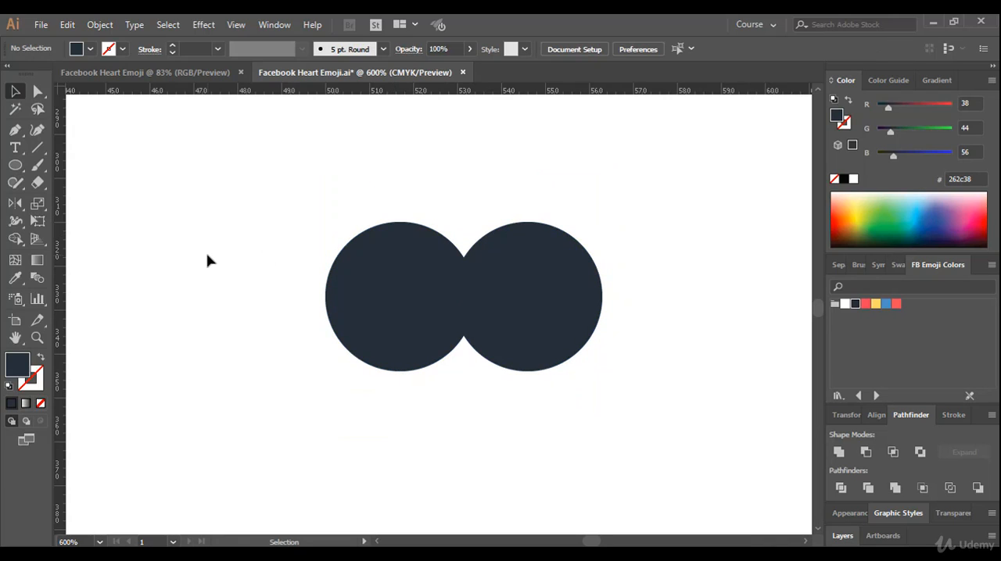
left_click_drag(15, 165, 67, 200)
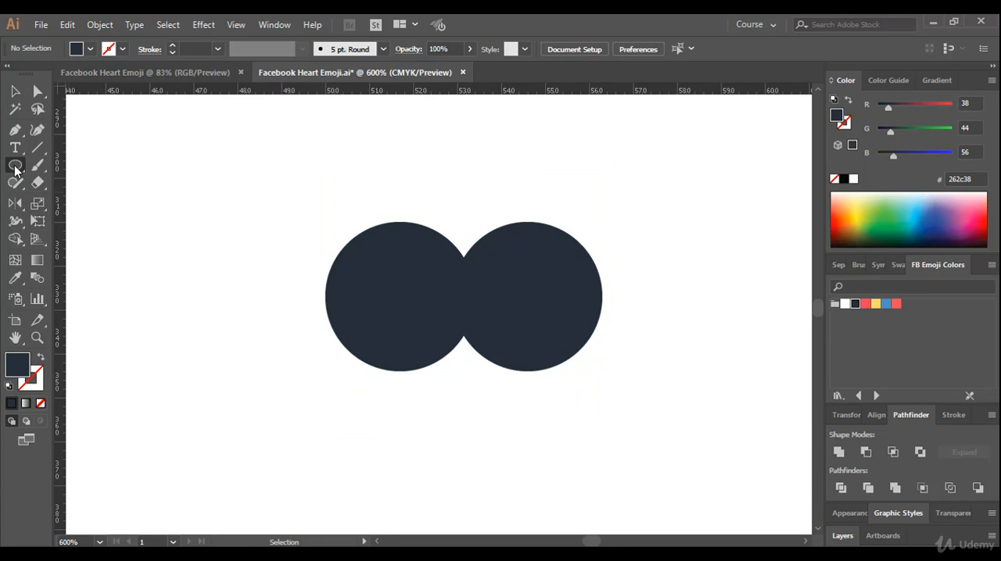
left_click(192, 204)
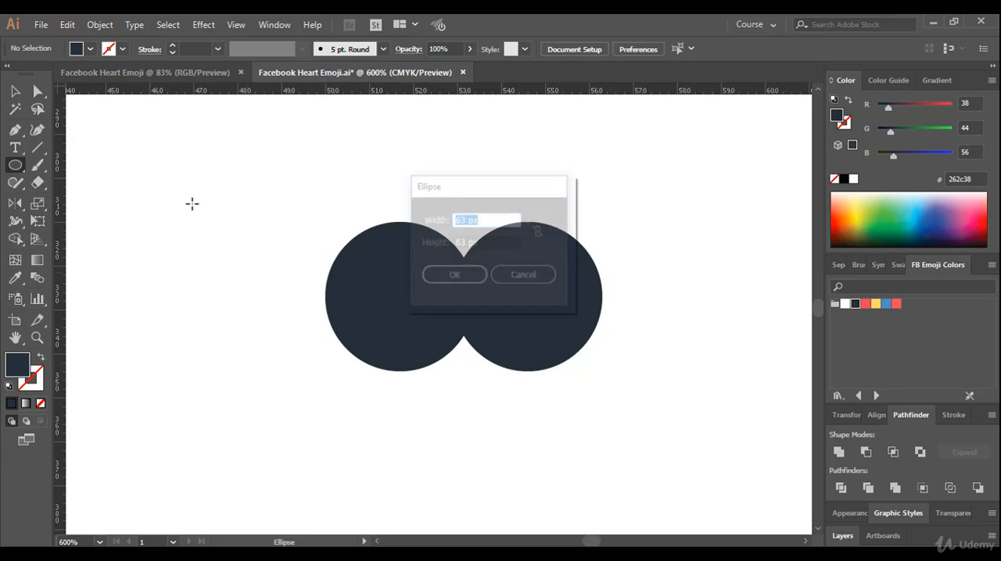
left_click(472, 223)
left_click_drag(496, 220, 447, 219)
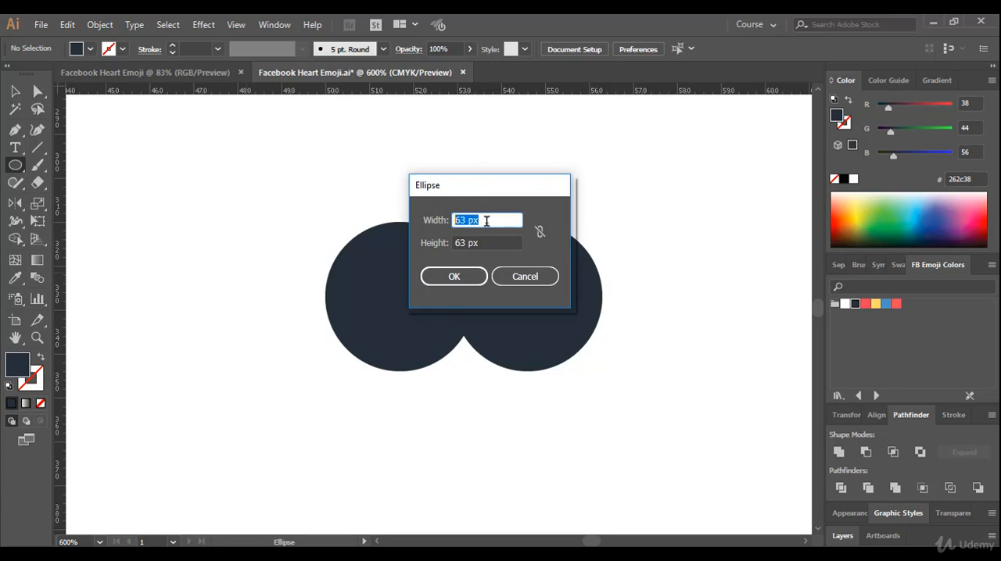
type("6")
left_click_drag(491, 243, 420, 237)
type("63")
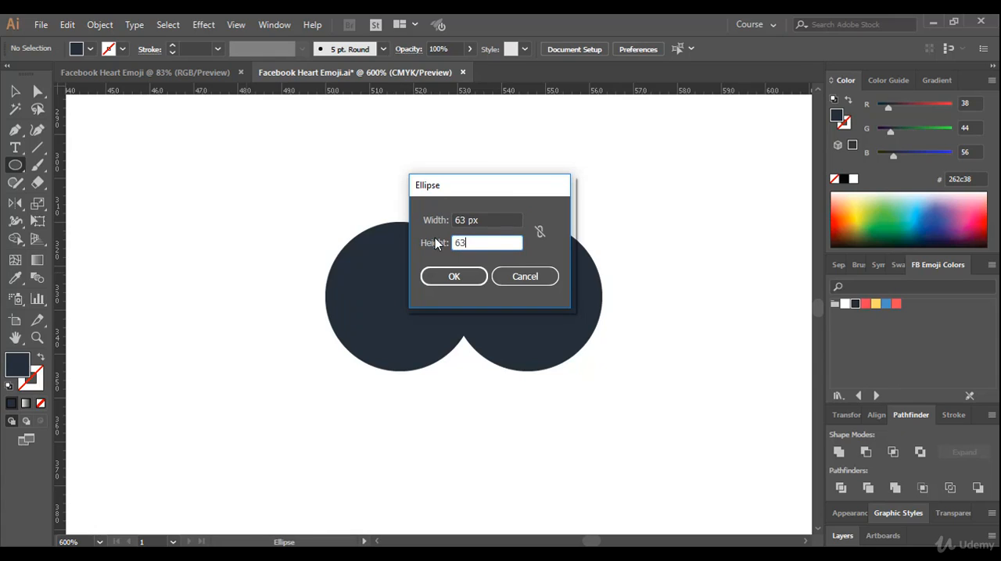
type(" px")
left_click(449, 273)
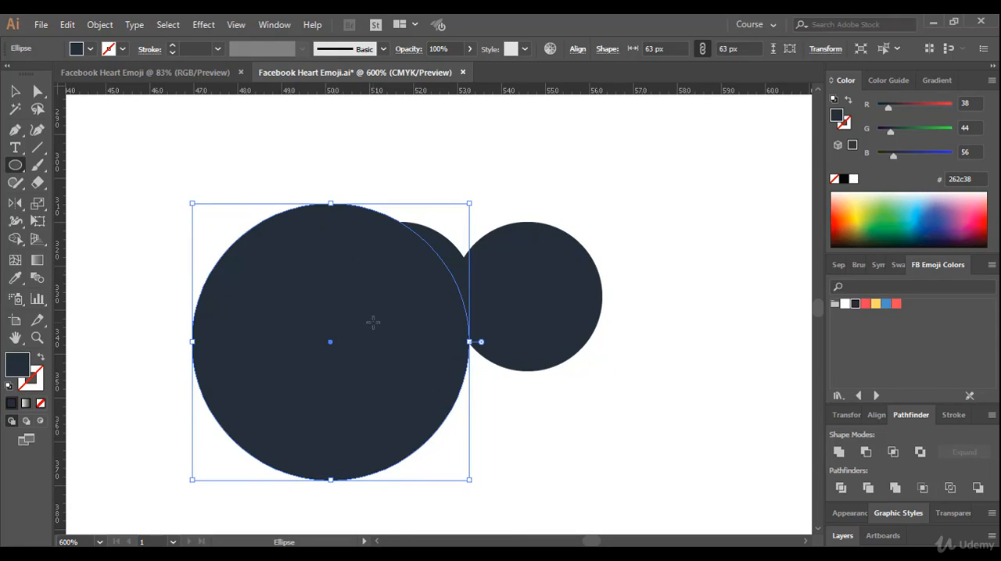
Move the 63 px circle so its centre snaps onto the centre of the united double circle, and deselect it
left_click(15, 90)
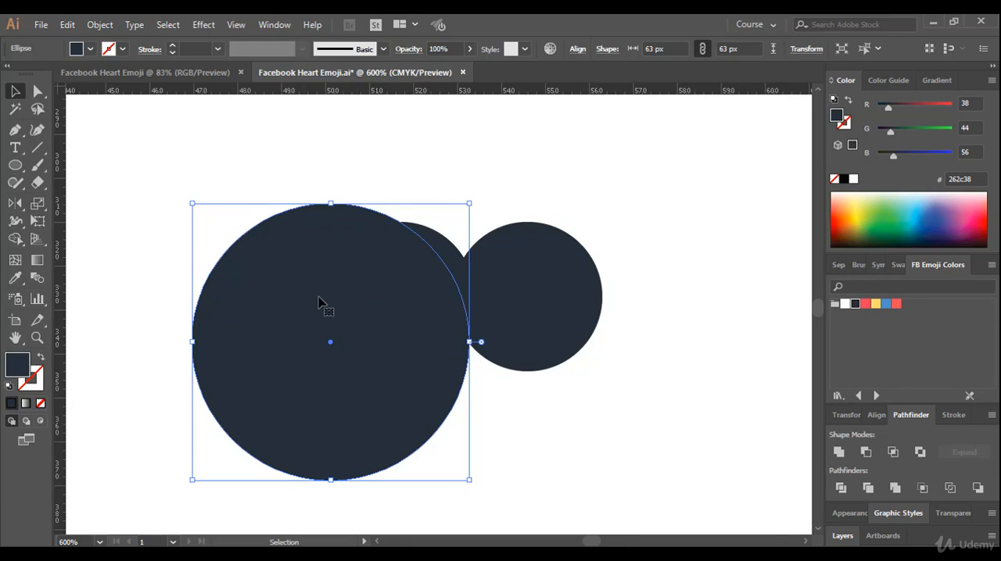
left_click_drag(329, 286, 452, 254)
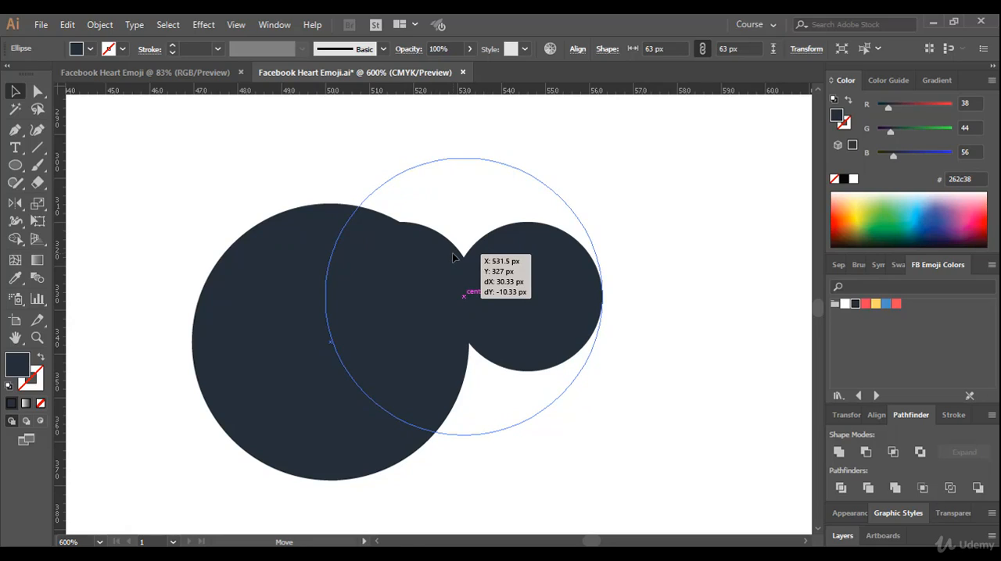
left_click_drag(452, 255, 452, 255)
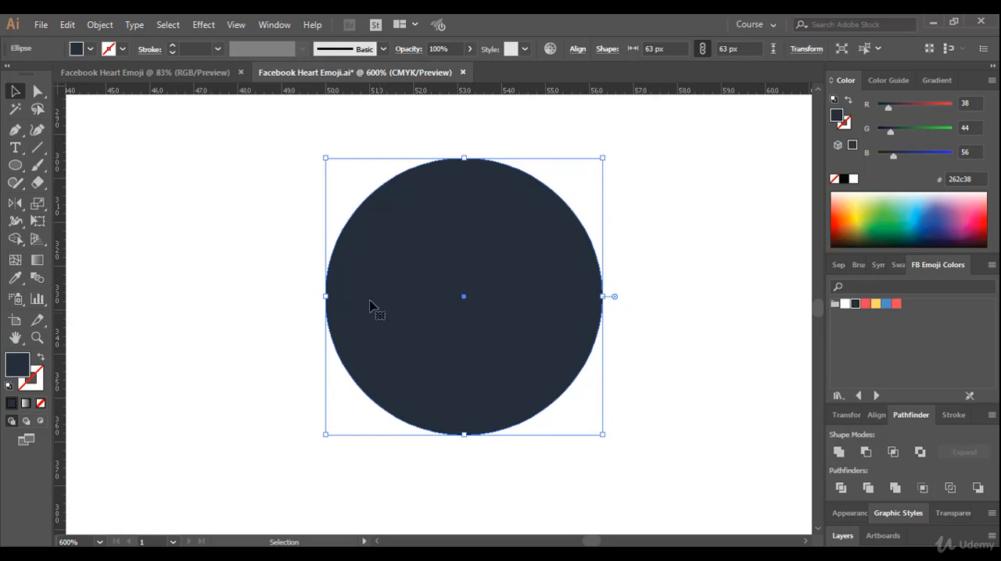
left_click(245, 243)
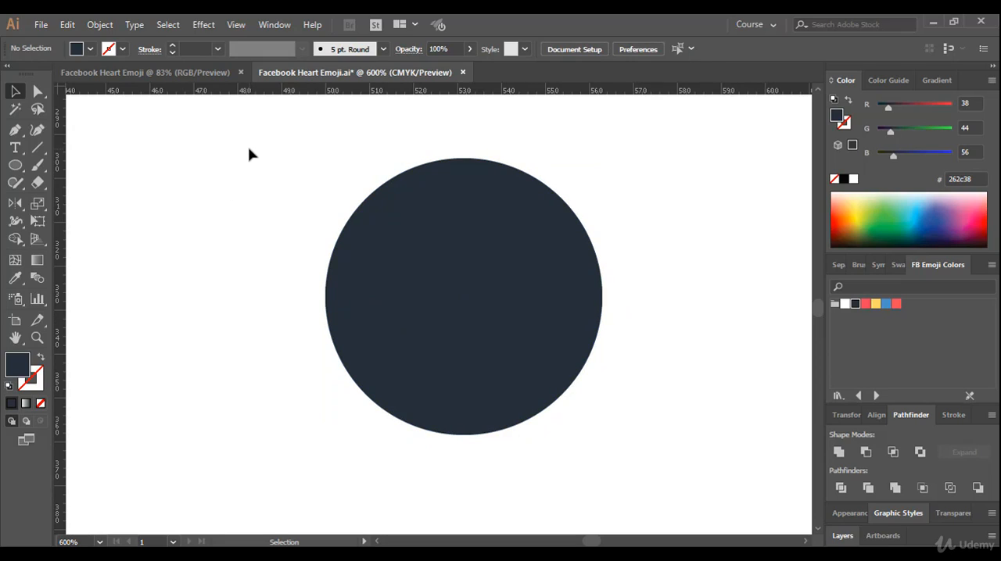
Select the large circle with the double circle and align their centres both horizontally and vertically
left_click_drag(229, 154, 681, 483)
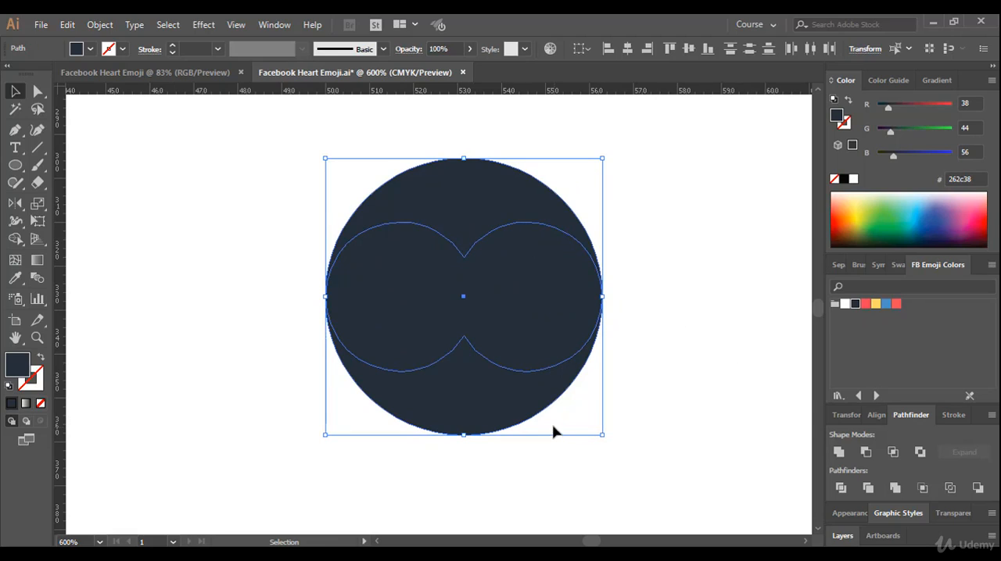
left_click(876, 416)
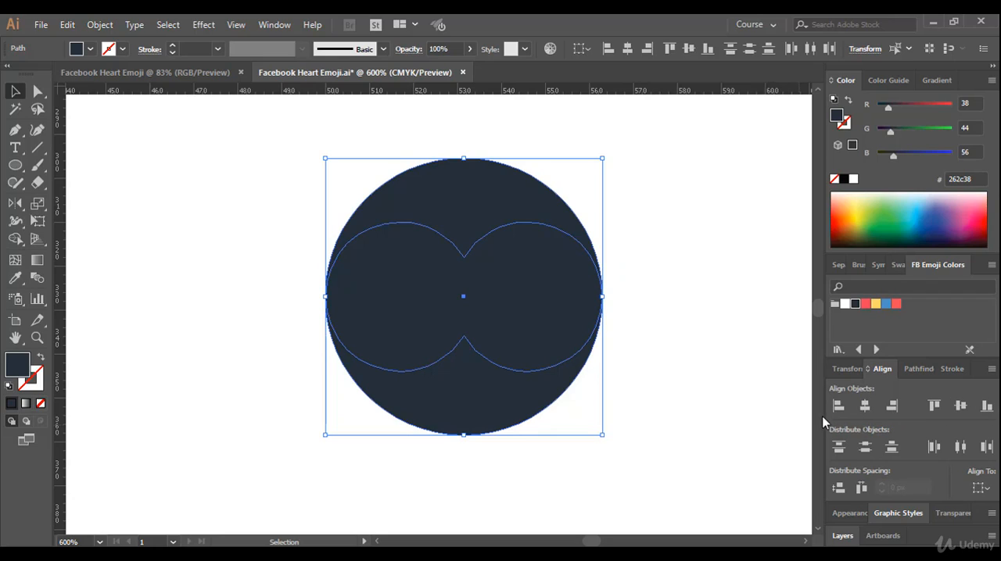
left_click(865, 409)
left_click(961, 407)
left_click(244, 298)
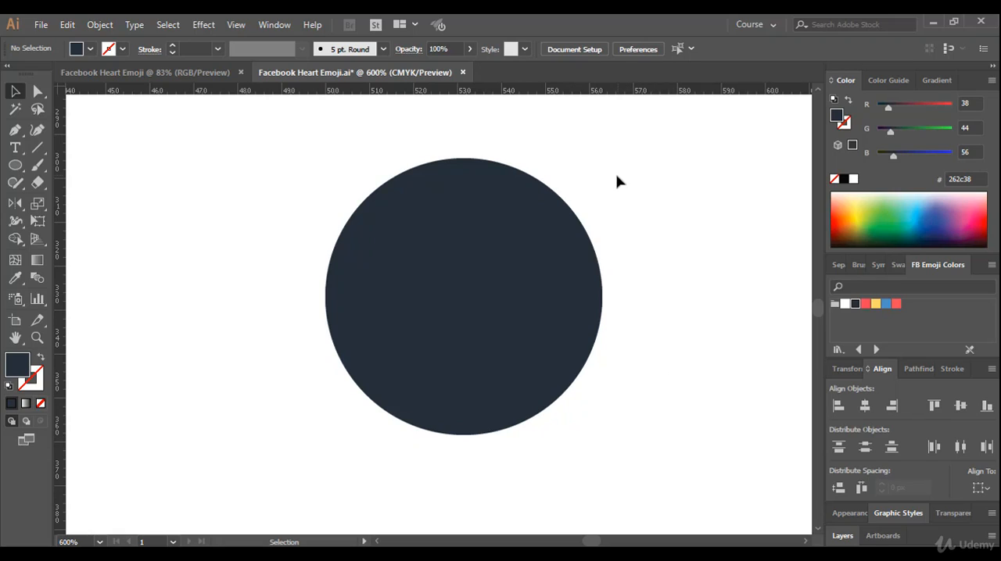
left_click(538, 557)
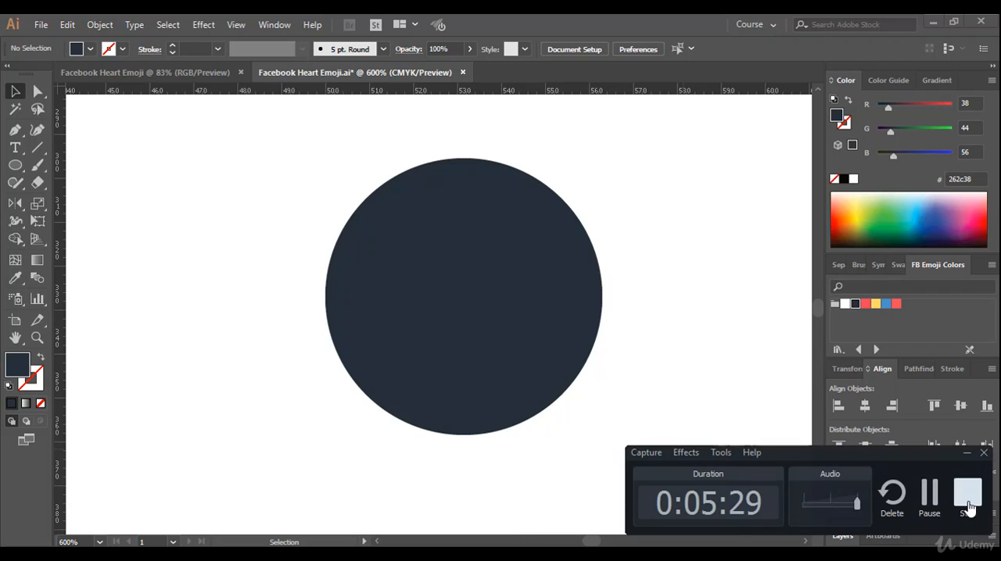
left_click(968, 504)
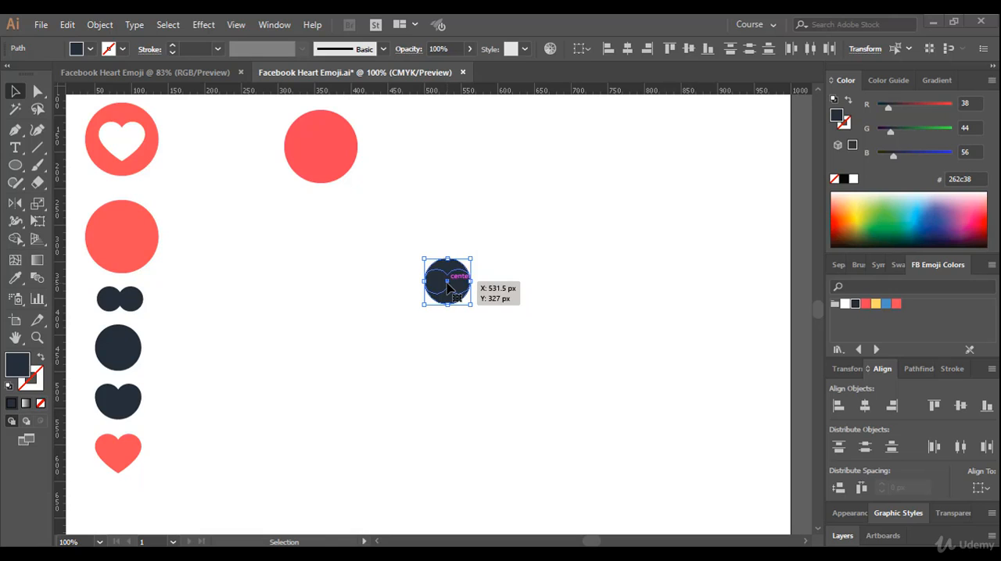
Delete the topmost anchor point of the large circle, leaving its lower half below the double circle
scroll(447, 283, "up", 2)
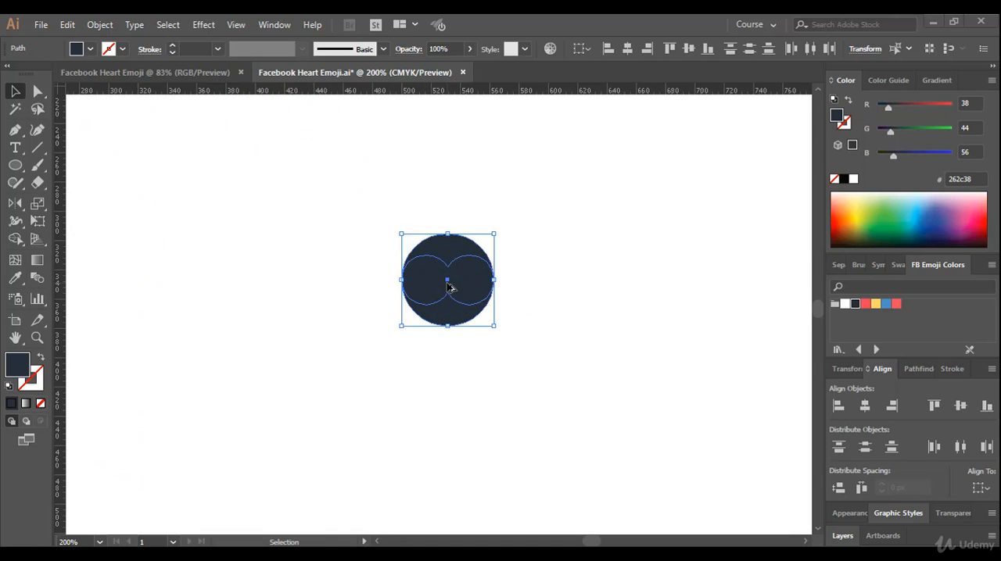
scroll(448, 288, "up", 1)
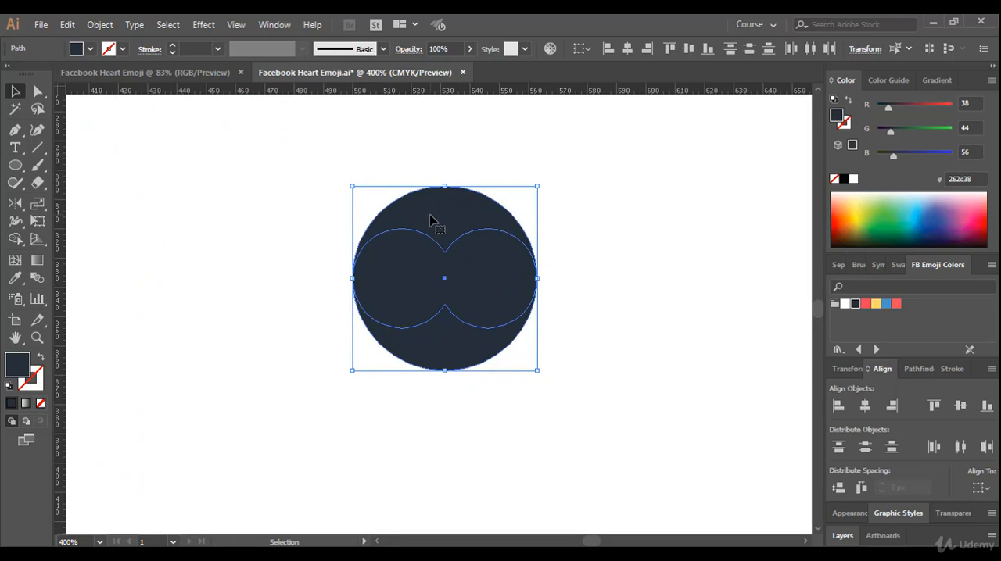
left_click(421, 149)
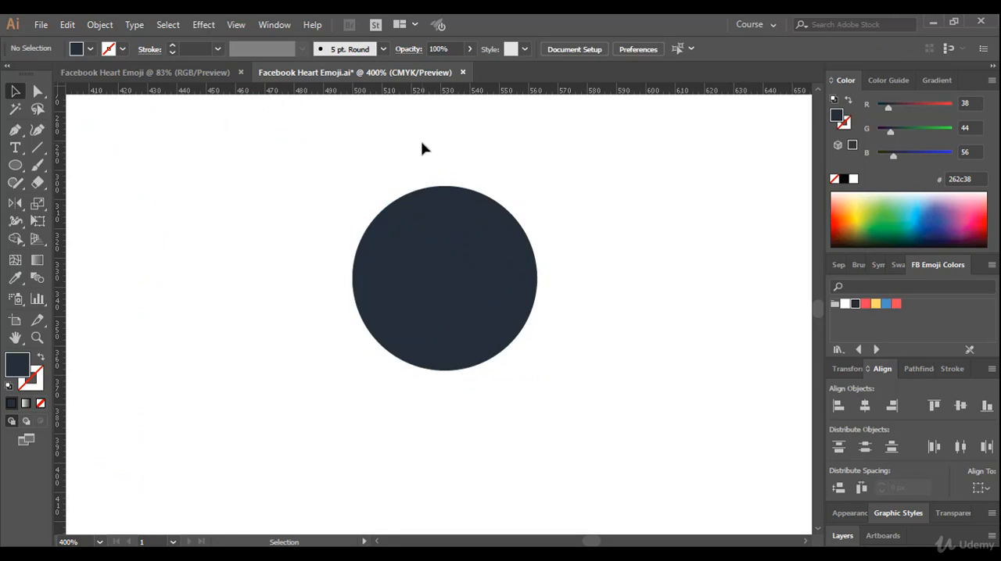
left_click(443, 206)
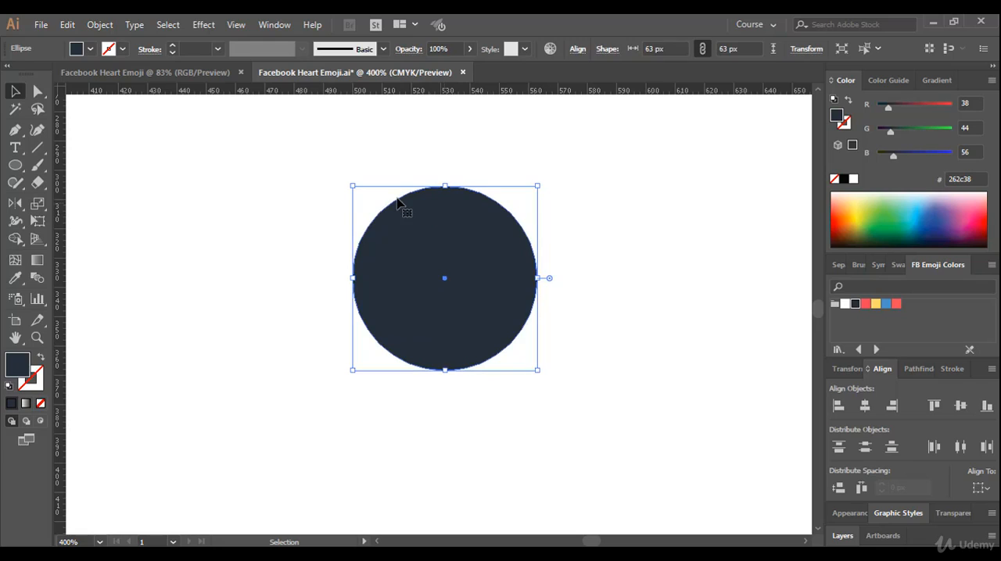
left_click(37, 94)
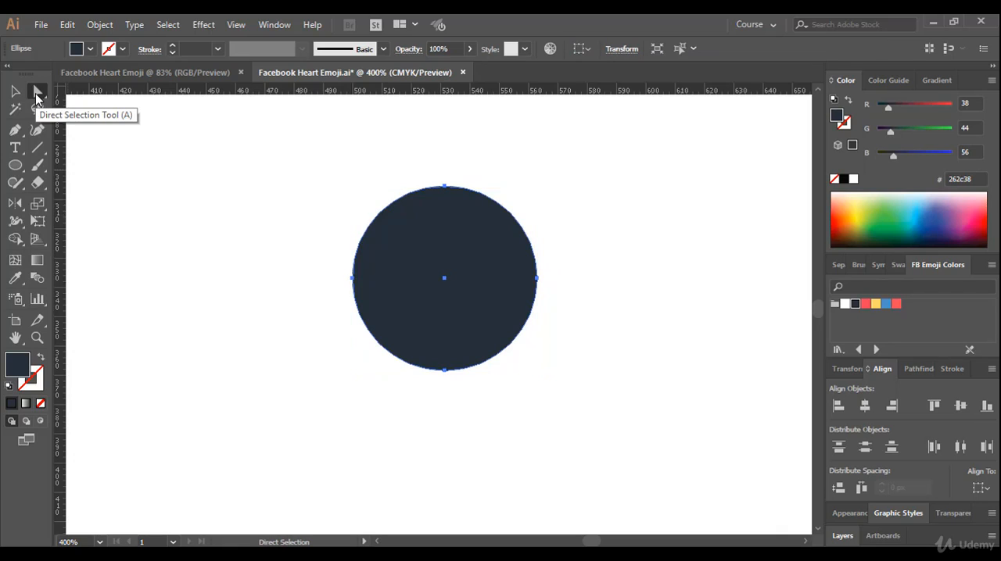
left_click(444, 185)
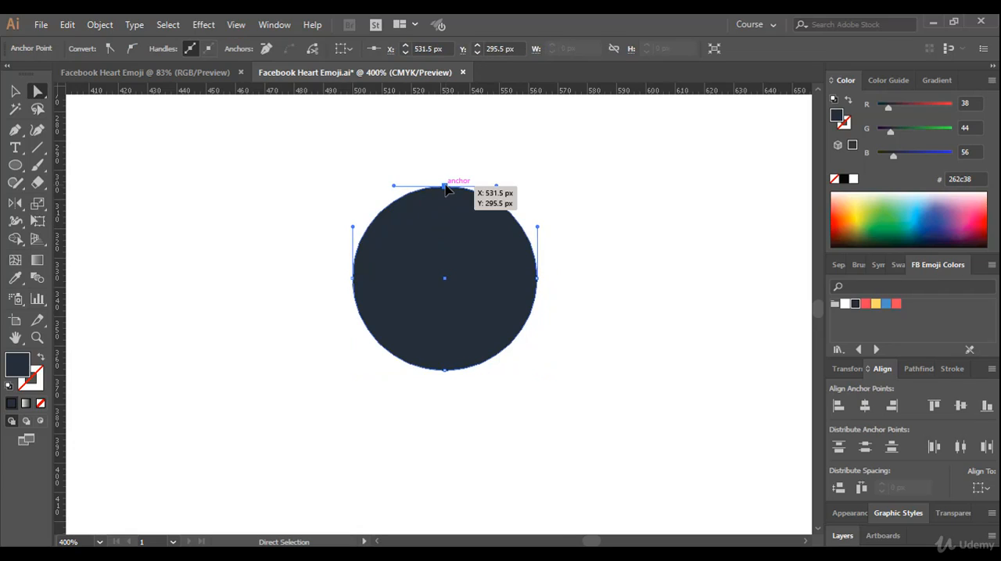
key("Delete")
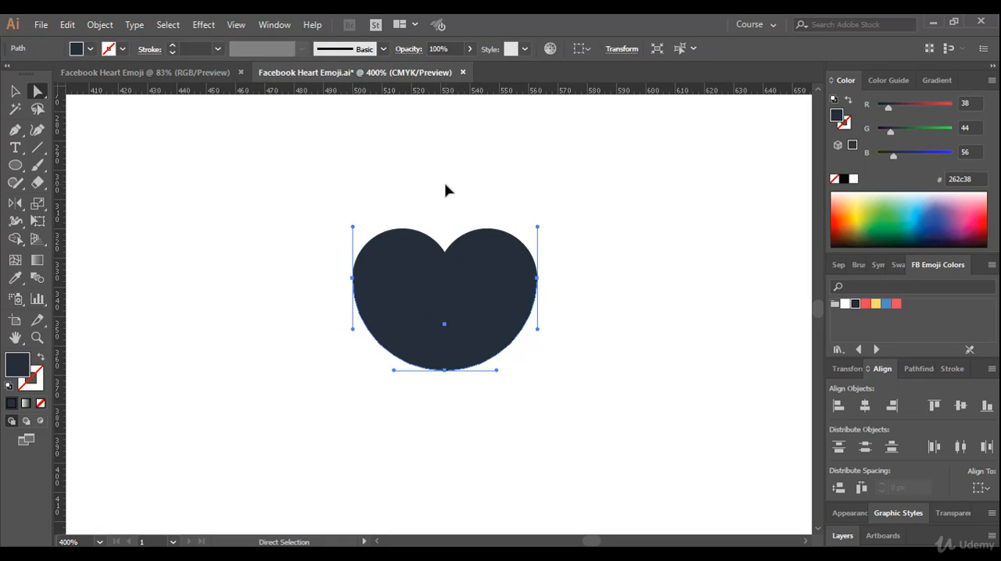
left_click(445, 189)
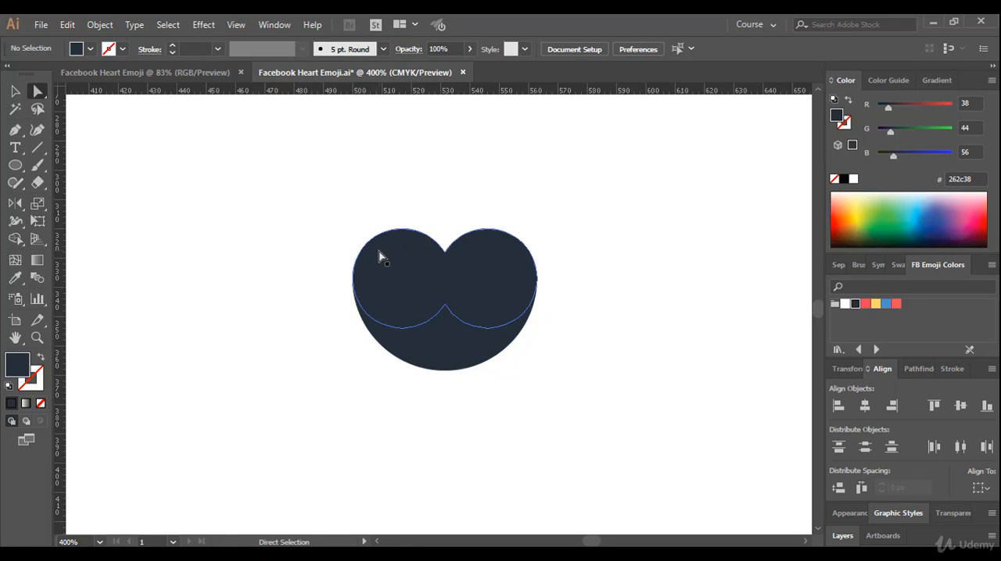
Compare the rounded dark heart with the matching reference piece and the finished red heart on the artboard
scroll(322, 255, "down", 4)
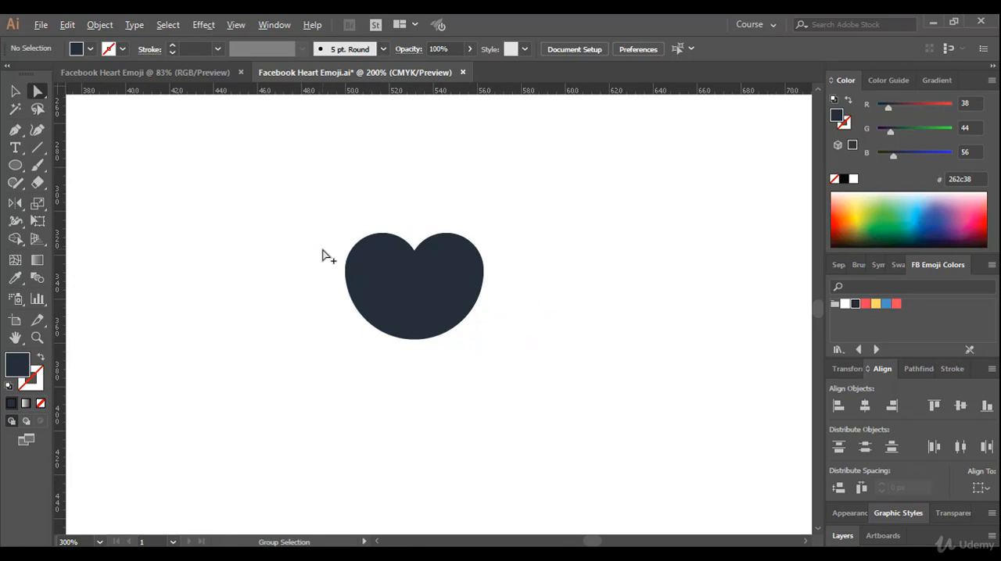
left_click_drag(288, 268, 368, 279)
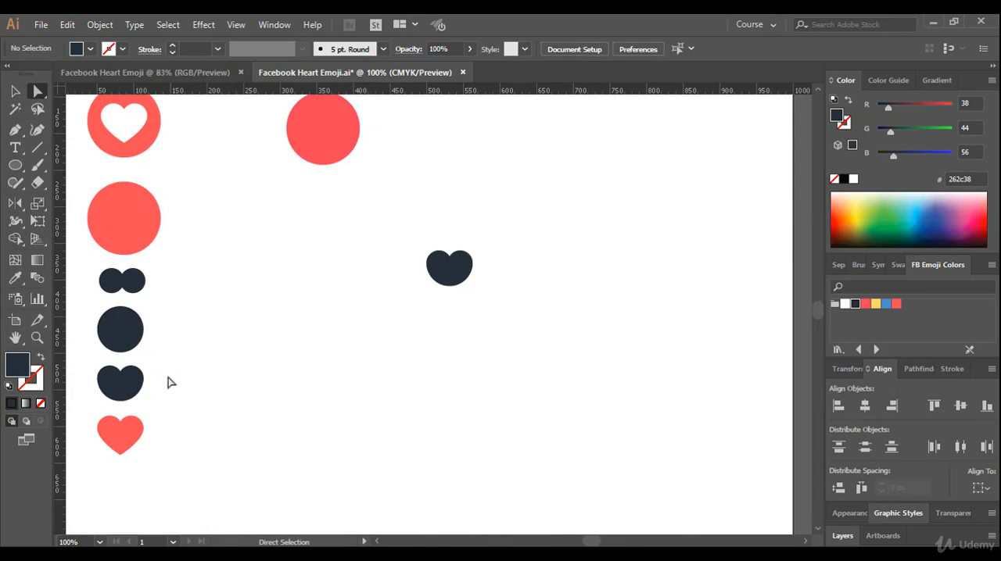
left_click_drag(154, 361, 195, 400)
mouse_move(160, 465)
left_mouse_down()
mouse_move(102, 427)
mouse_move(163, 459)
left_mouse_up()
scroll(216, 344, "up", 1)
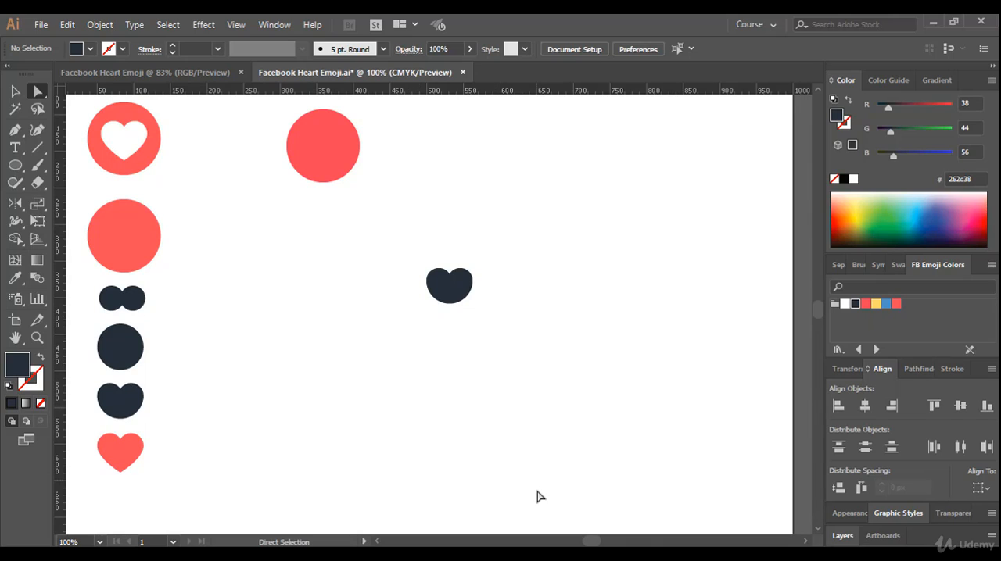
left_click(539, 555)
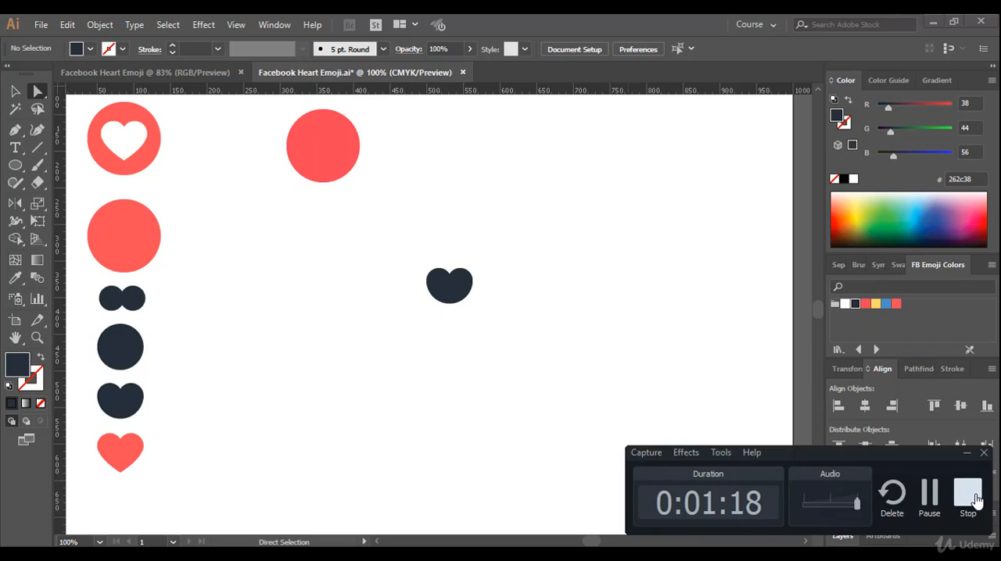
left_click(967, 494)
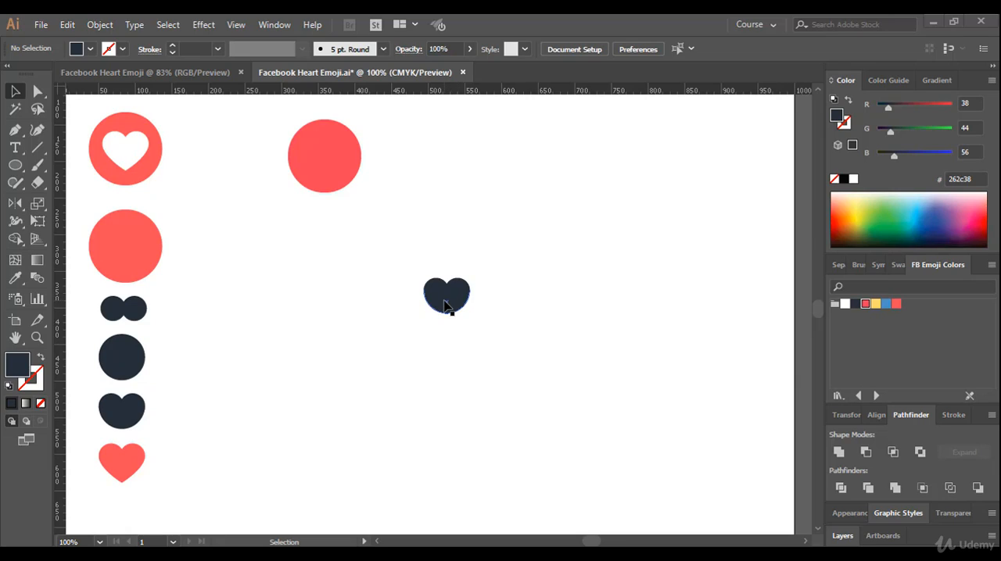
Examine the double circle and the lower half-circle that form the dark heart, selecting them individually and together, and leave both deselected
scroll(444, 306, "up", 4)
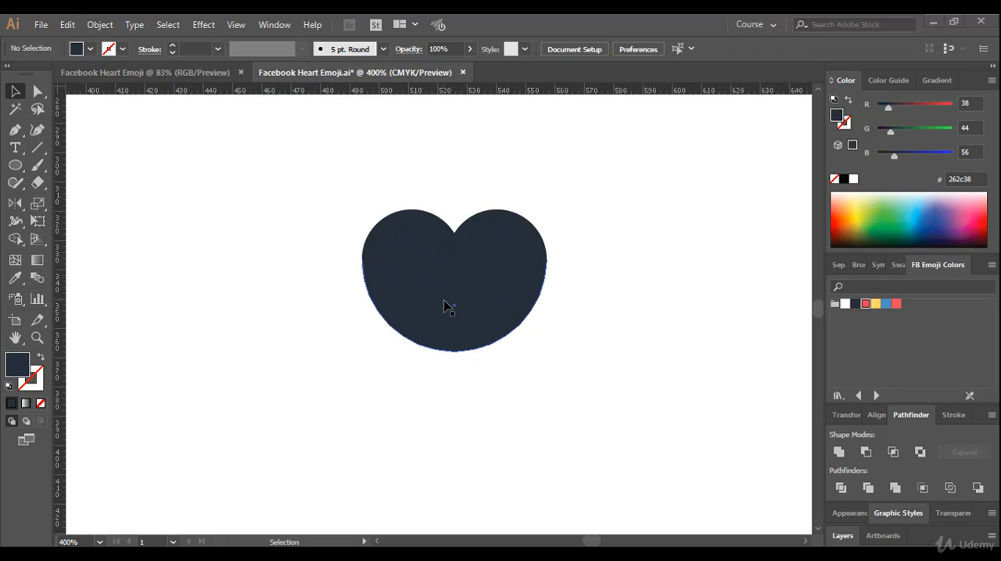
scroll(445, 305, "up", 1)
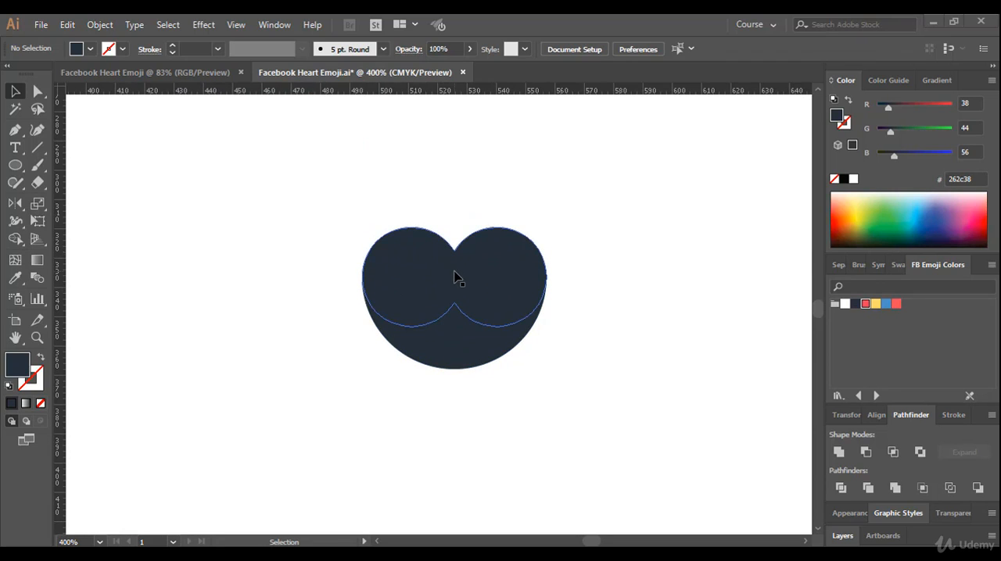
scroll(462, 288, "up", 1)
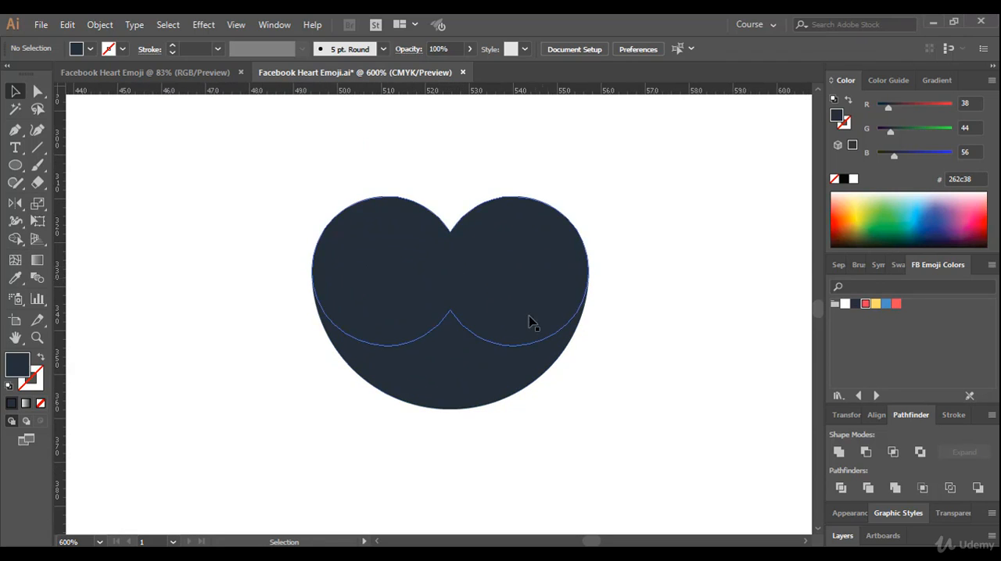
left_click(477, 377)
left_click(501, 252)
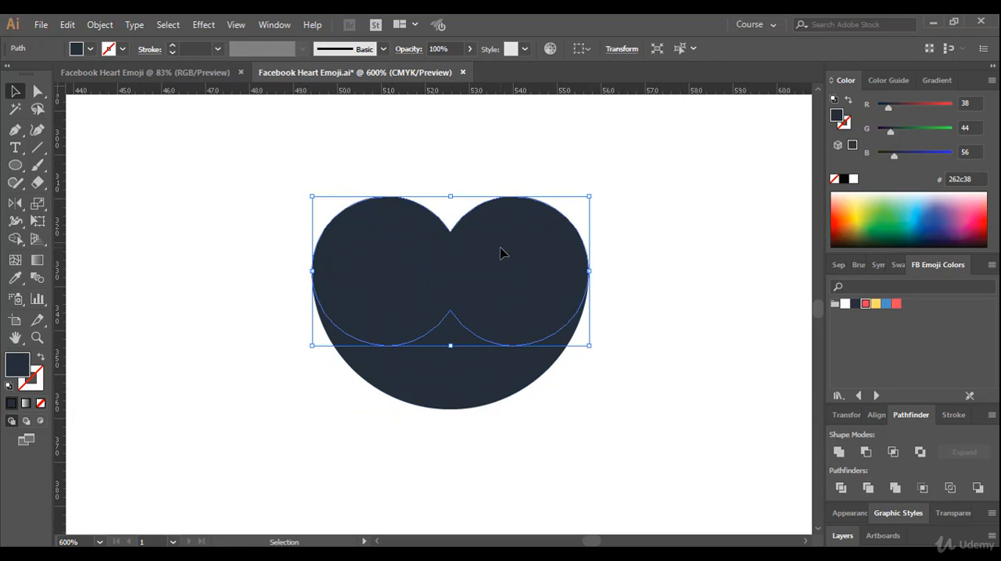
left_click(484, 369)
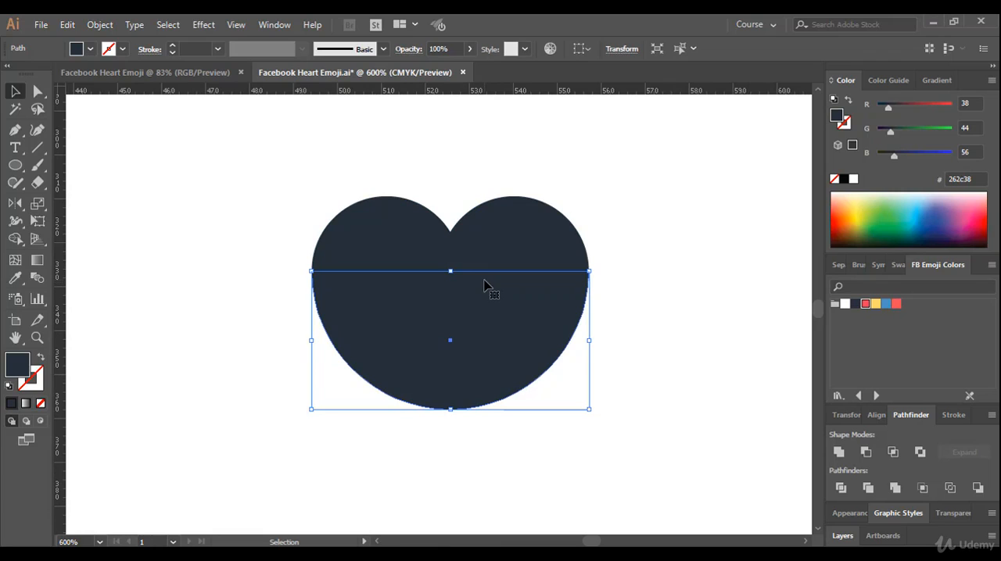
left_click(655, 209)
left_click_drag(613, 170, 320, 408)
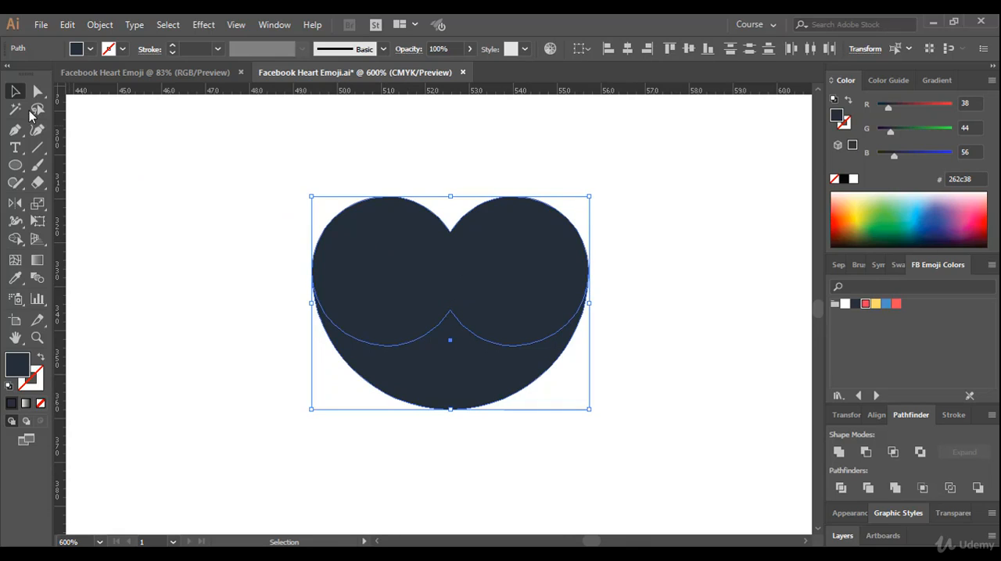
left_click(135, 172)
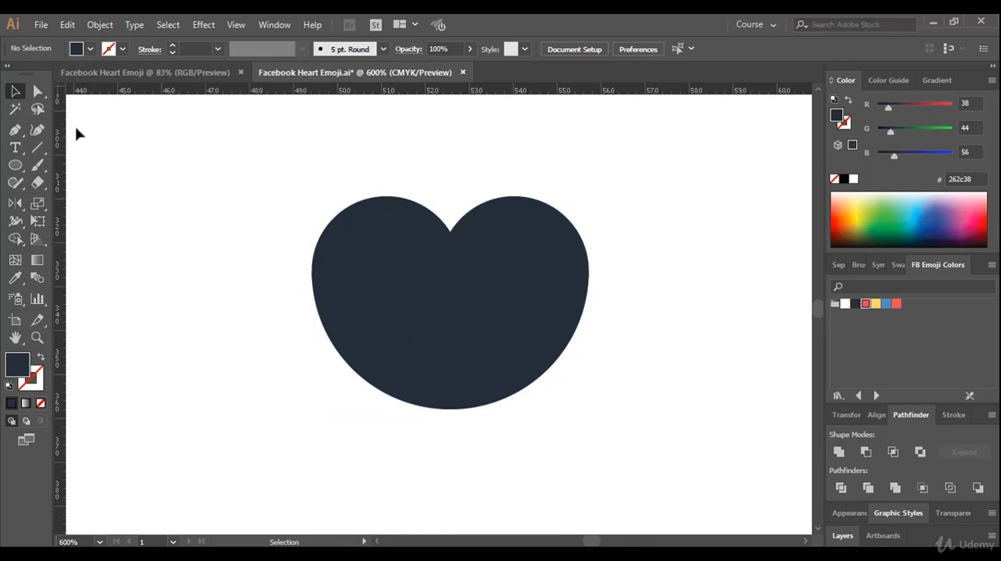
Group the double circle with the lower half-circle, and shift the group slightly to the left as one object
left_click(16, 91)
left_click_drag(293, 191, 625, 434)
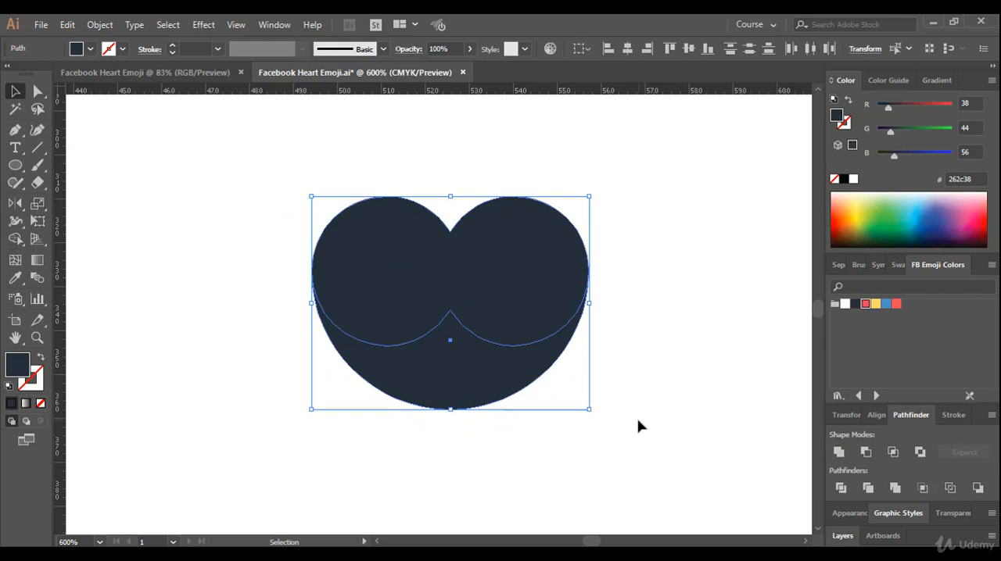
right_click(428, 283)
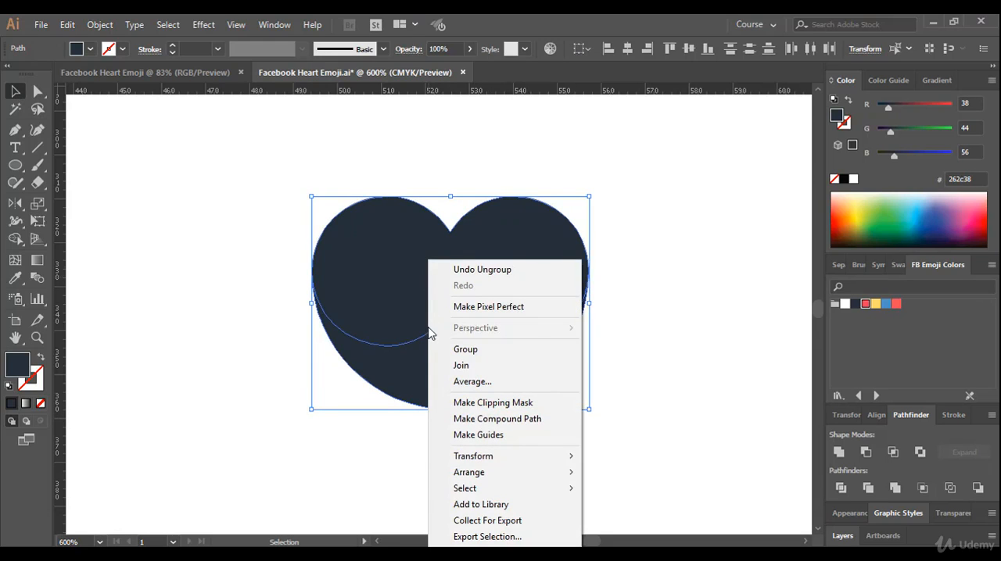
left_click(473, 358)
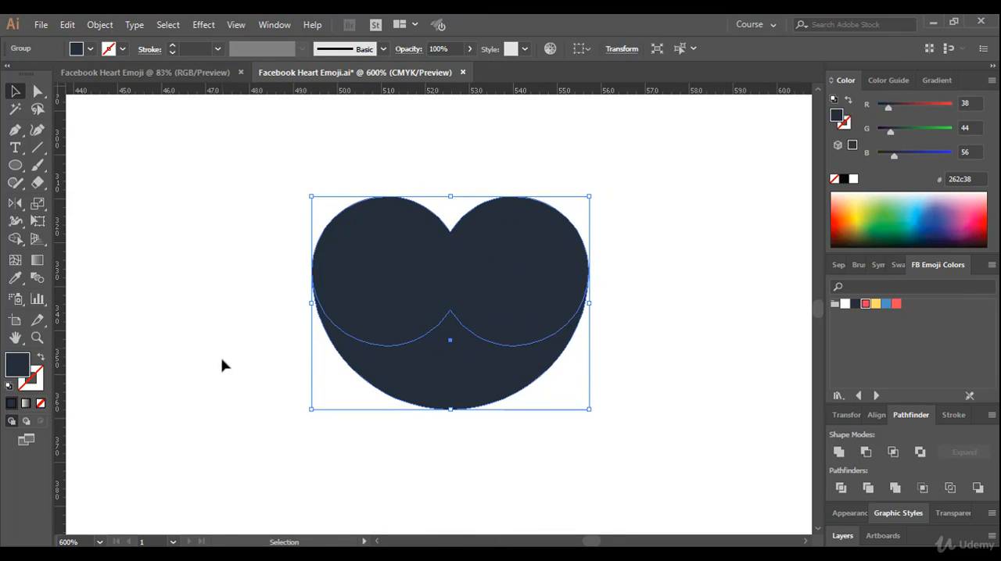
left_click(665, 310)
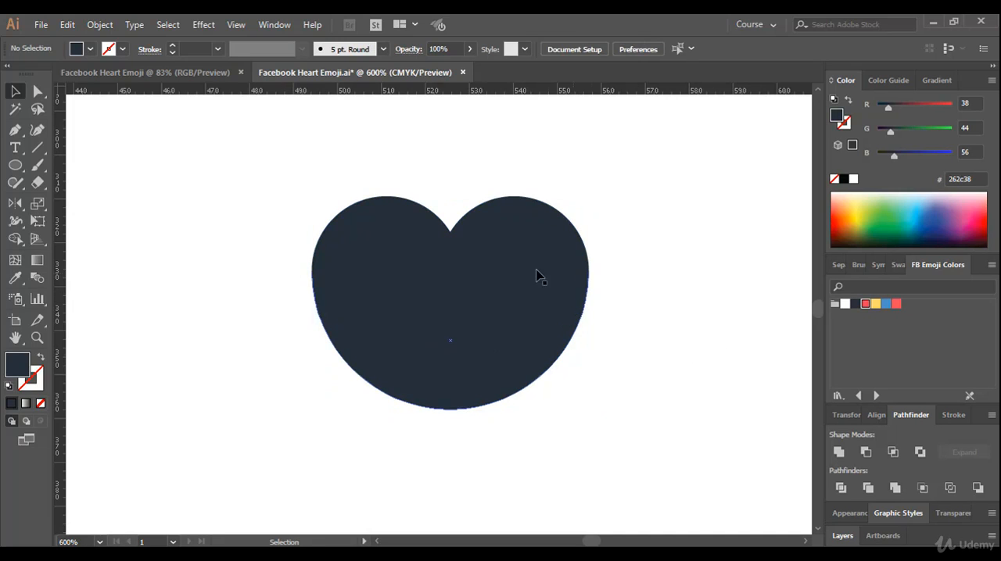
left_click_drag(536, 276, 488, 278)
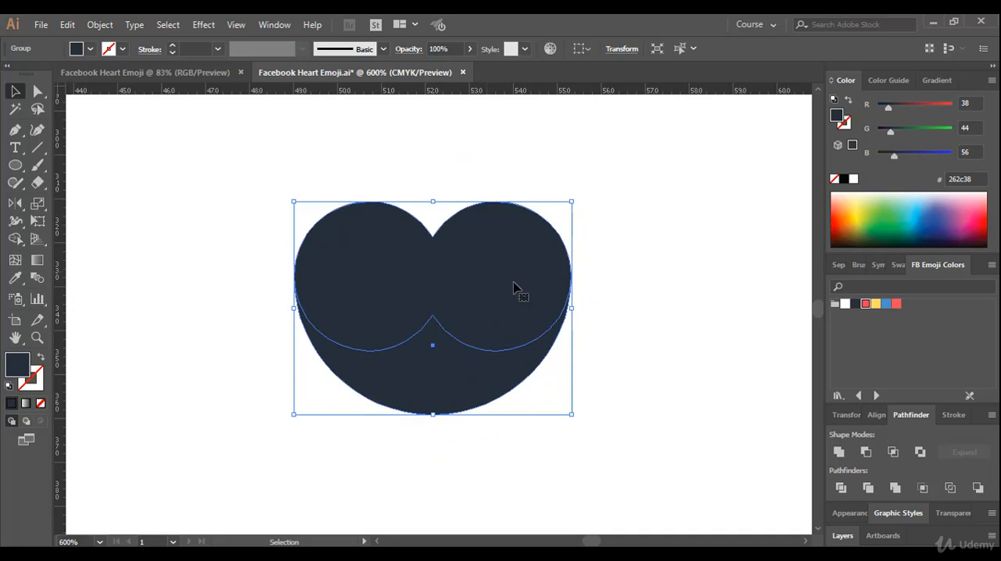
left_click(615, 314)
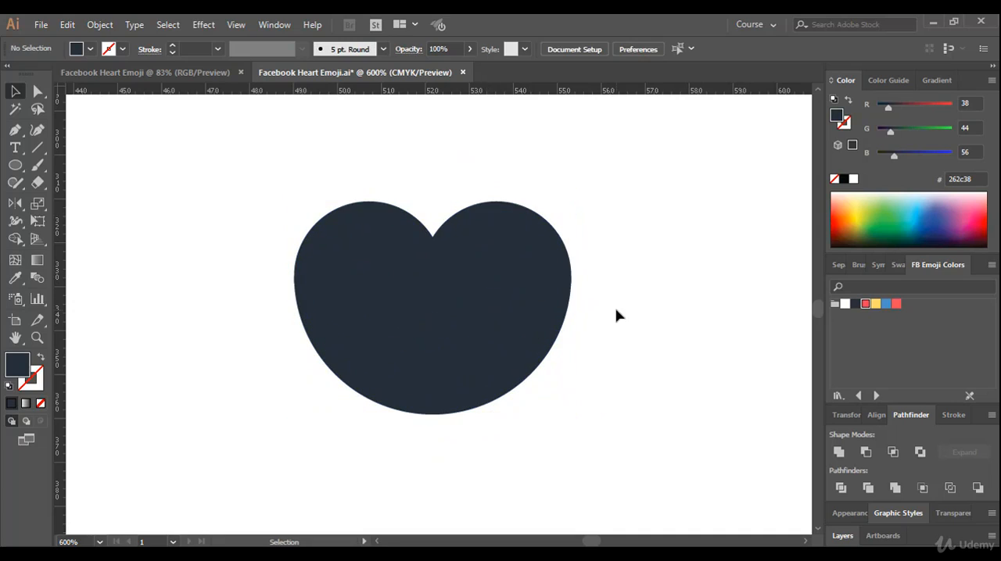
Ungroup the double circle and the lower half-circle
right_click(464, 270)
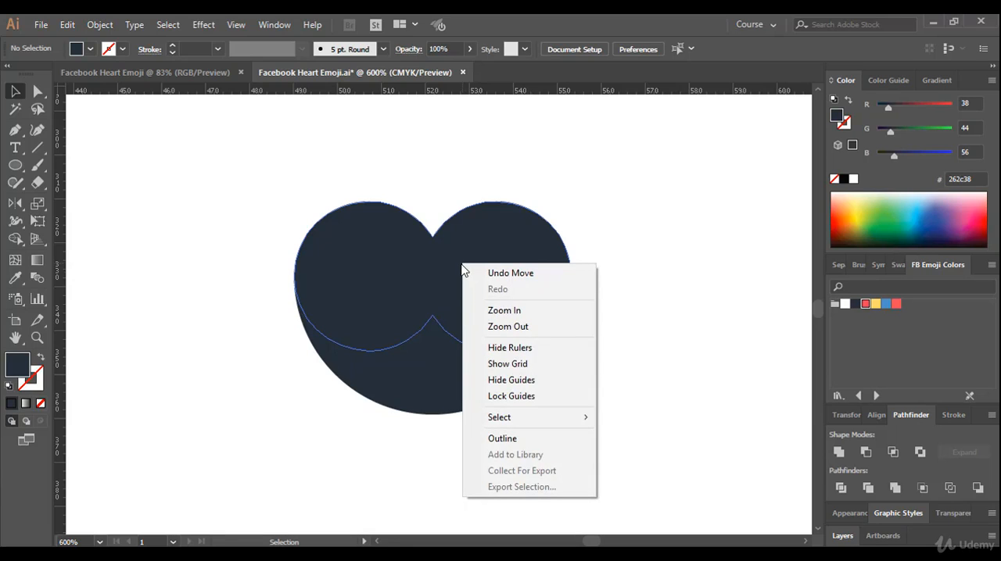
left_click(549, 185)
left_click_drag(581, 180, 363, 481)
right_click(428, 296)
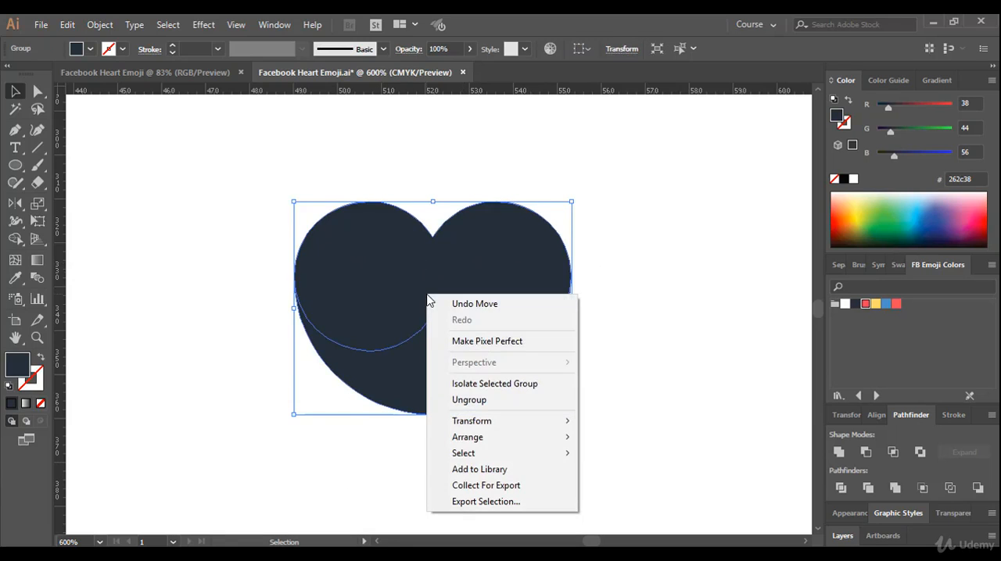
left_click(467, 401)
Select the double circle and the half-circle together and merge them into one shape with Unite
left_click_drag(597, 178, 298, 417)
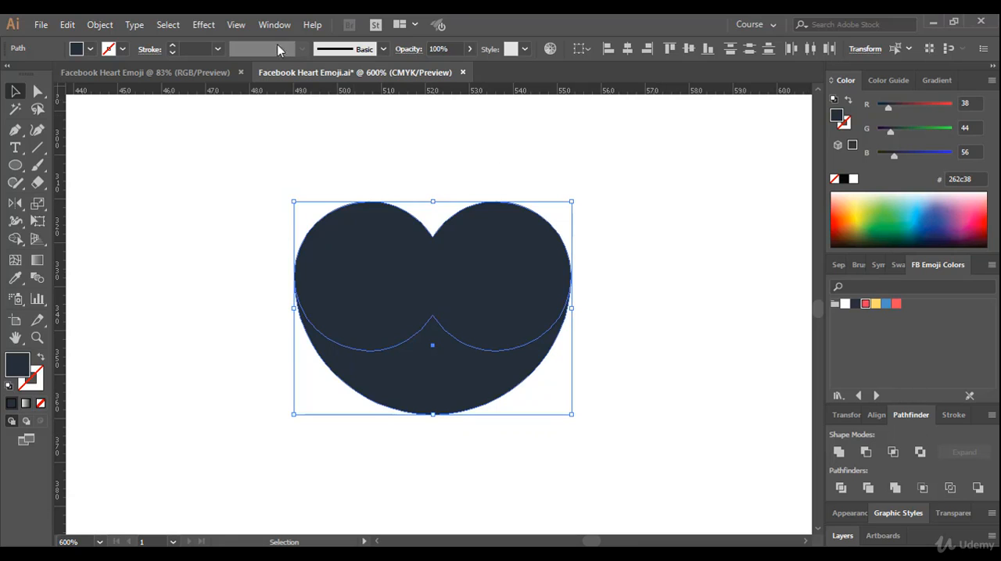
left_click(259, 26)
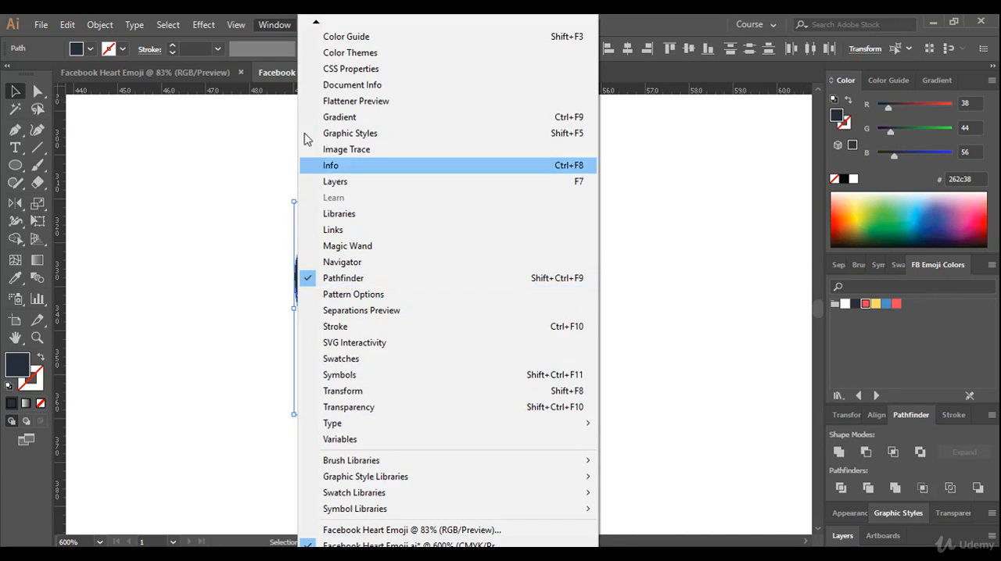
left_click(247, 23)
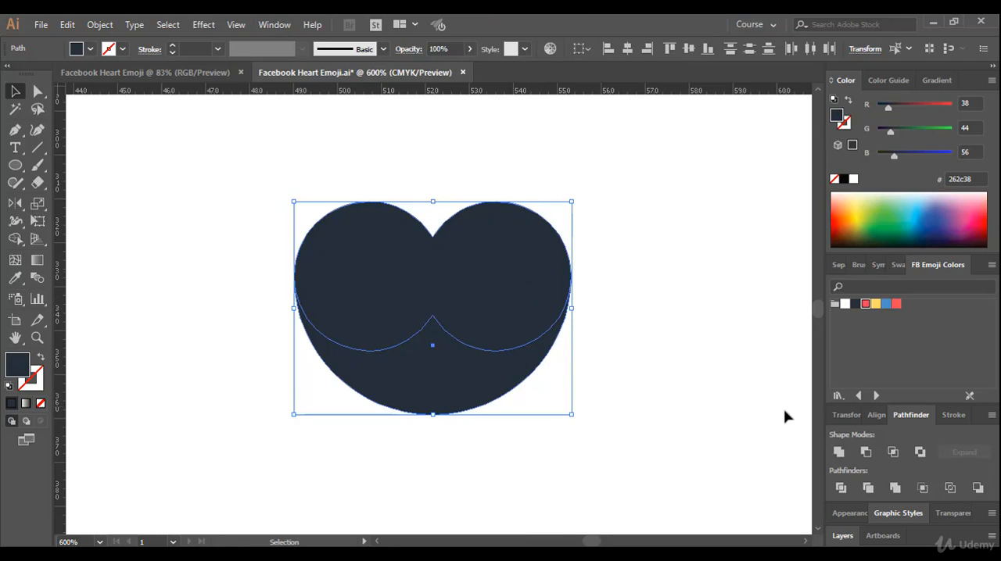
left_click(839, 453)
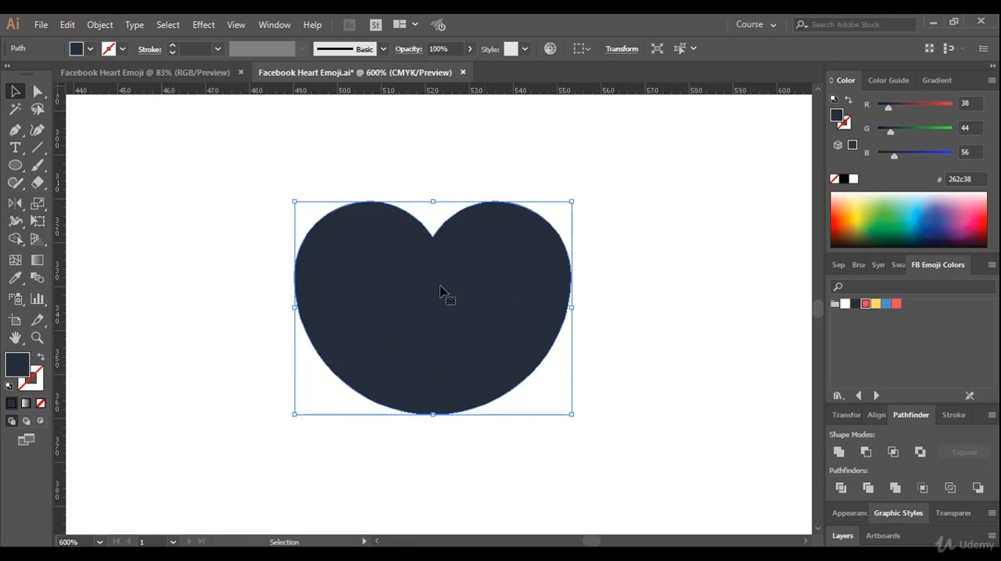
Move the bottom anchor point of the united heart straight down by 5 px
scroll(438, 329, "down", 2)
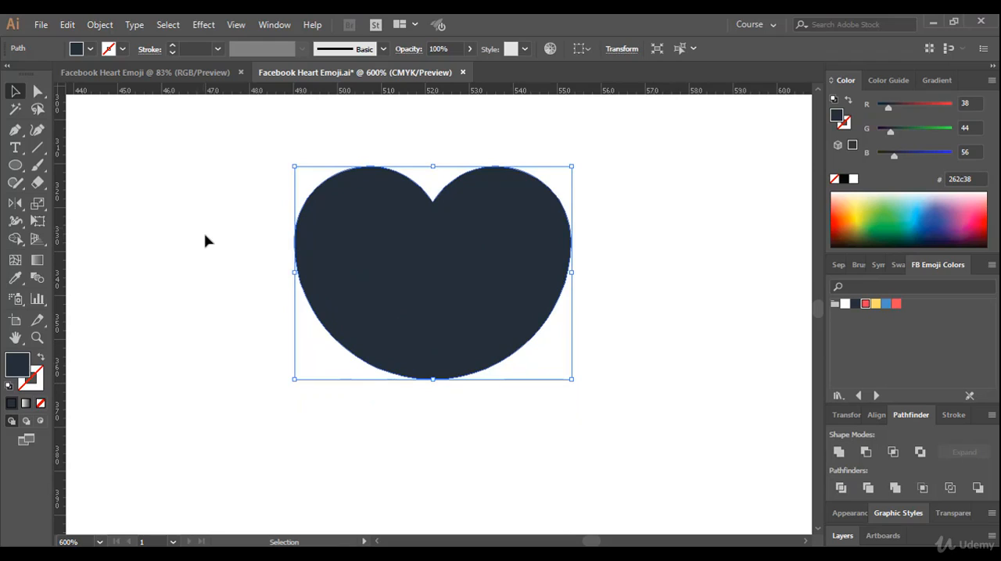
left_click(37, 92)
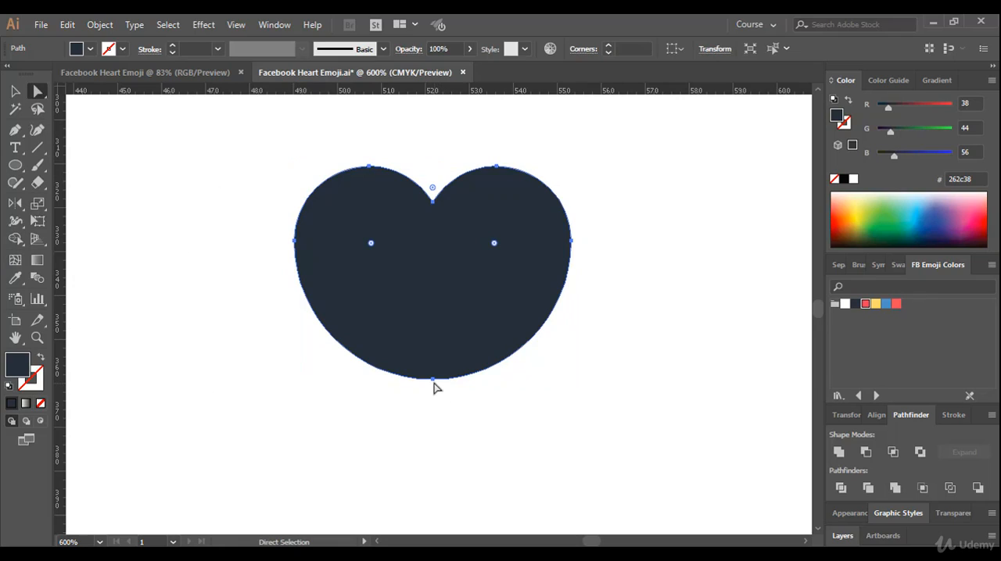
left_click(433, 379)
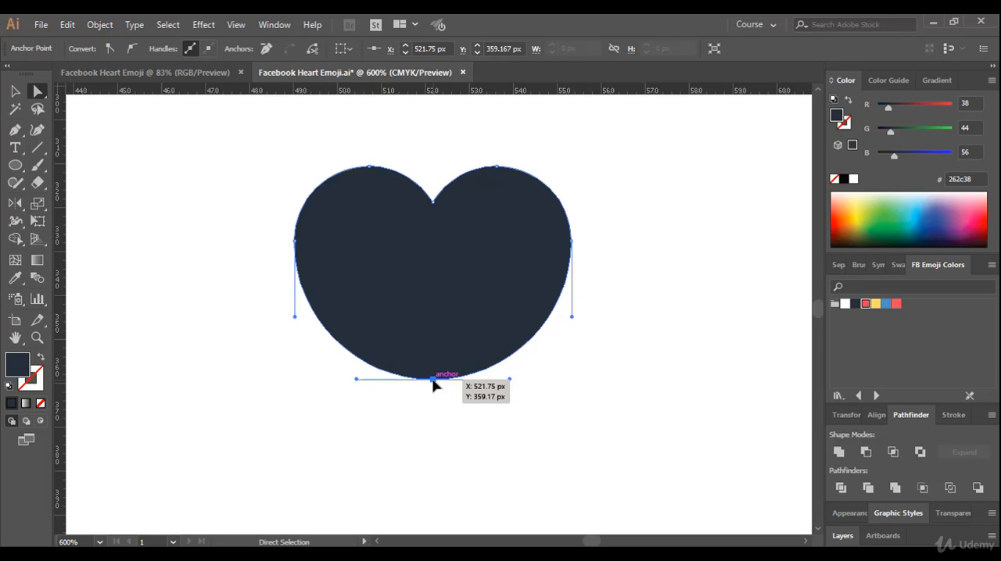
left_click_drag(433, 379, 433, 383)
key("Down")
key("Down")
key("Down")
key("Down")
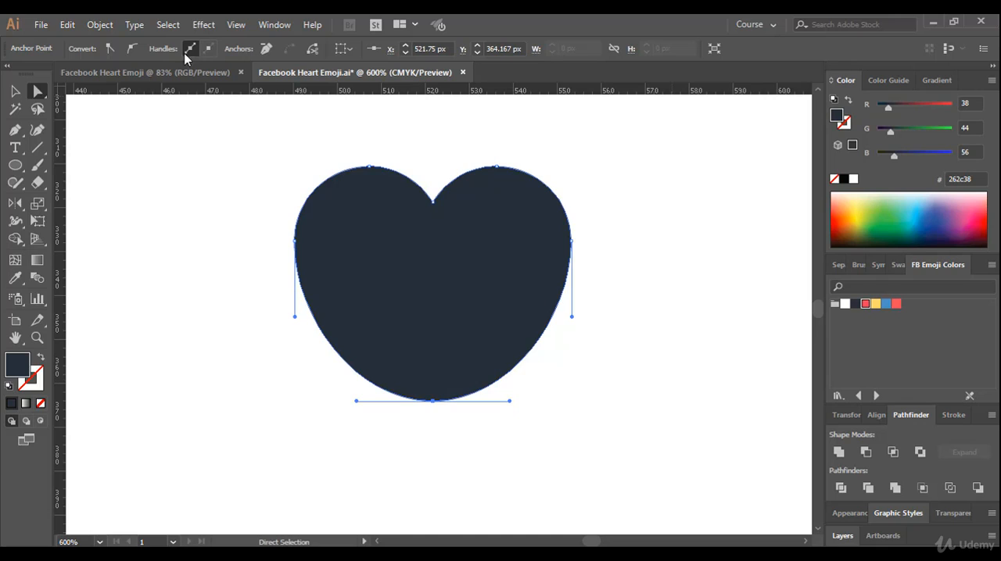
Convert the heart's bottom anchor point to a corner so the heart ends in a sharp tip, and deselect it
left_click(109, 50)
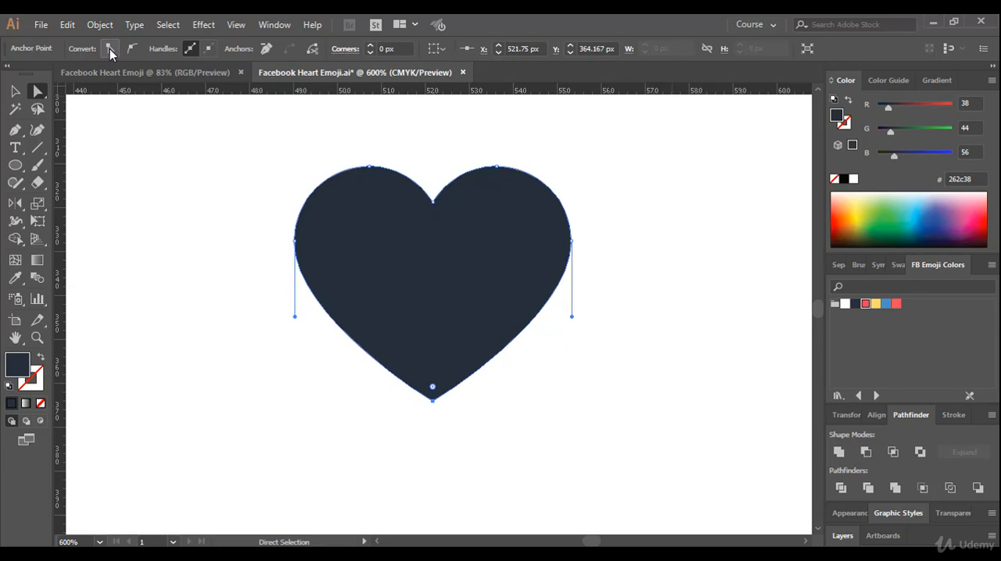
left_click(206, 213)
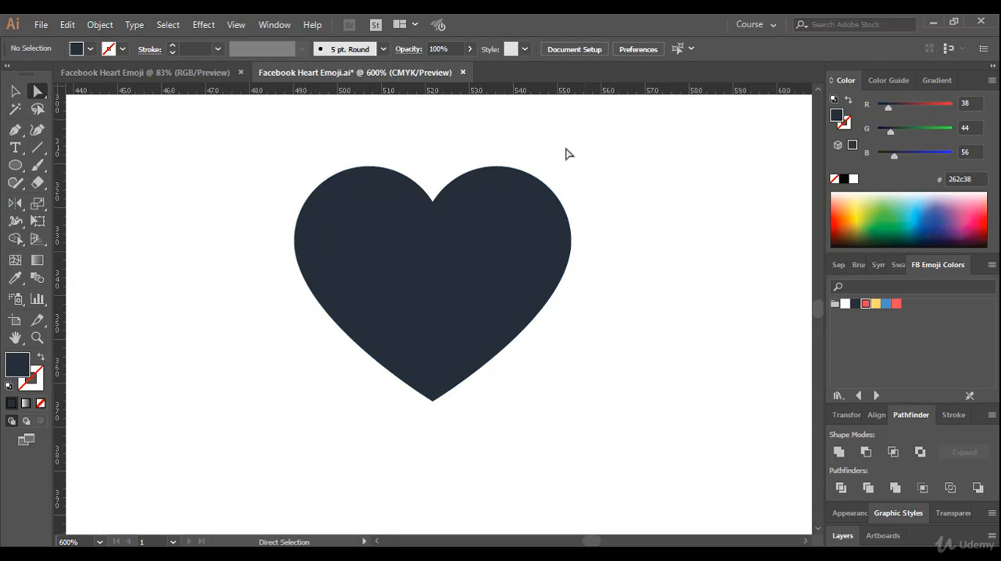
left_click(340, 231)
left_click(210, 190)
Select the whole heart and fill it with the red R=240 G=83 B=105 swatch from FB Emoji Colors
left_click_drag(195, 137, 663, 430)
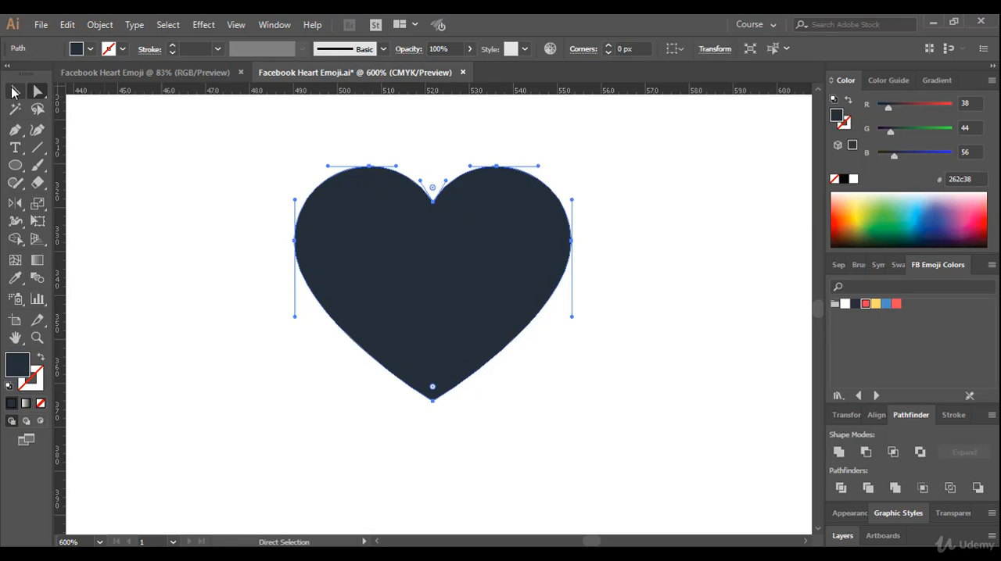
left_click(13, 93)
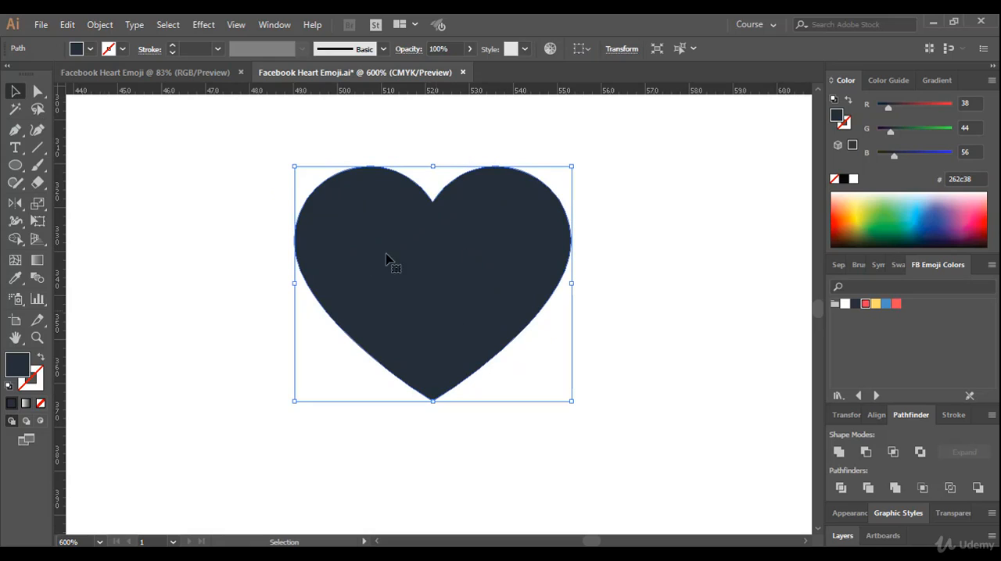
left_click_drag(247, 156, 592, 402)
left_click(865, 305)
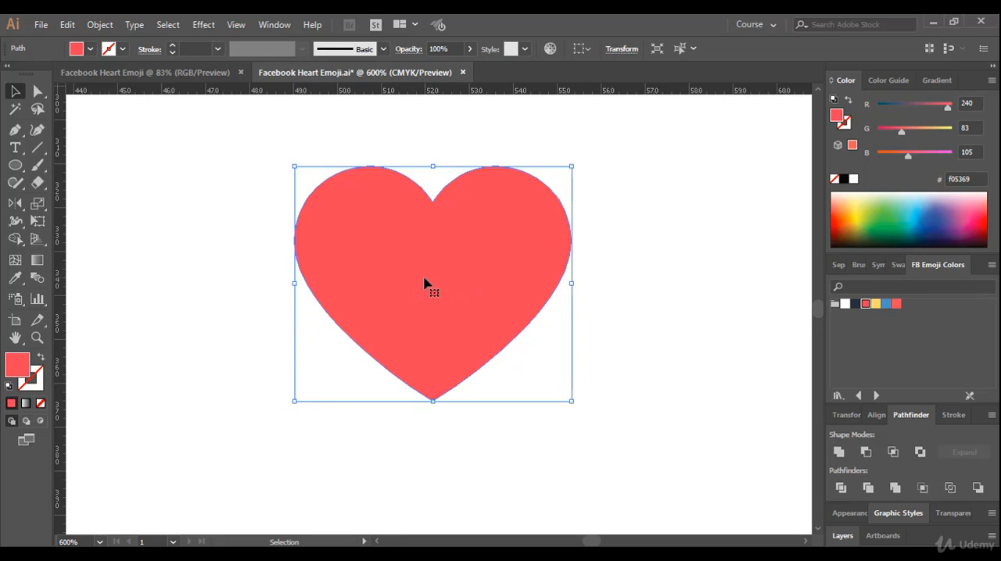
Move the separate 100 px red circle down the artboard, placing it just left of the new red heart
scroll(424, 283, "down", 3)
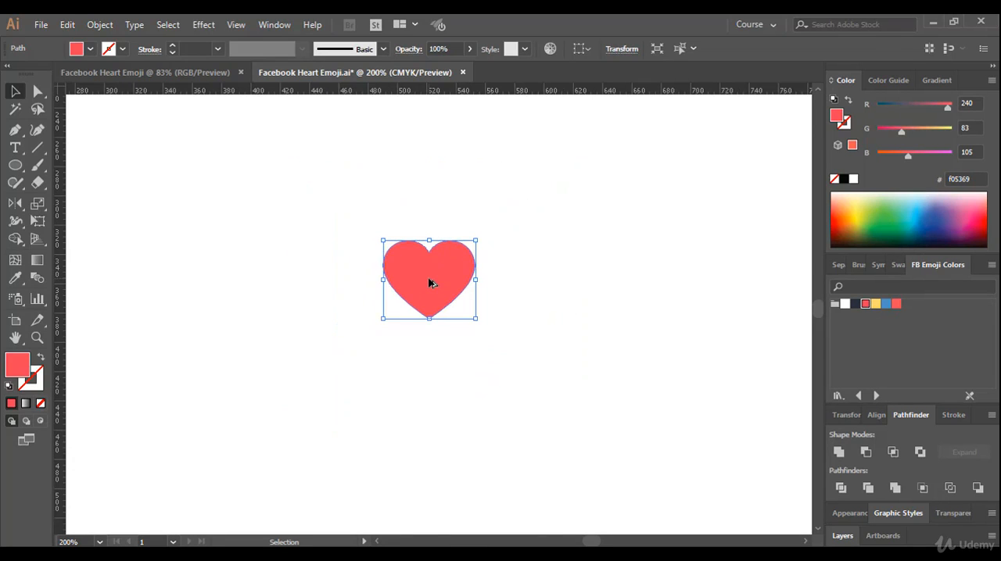
left_click_drag(268, 283, 568, 303)
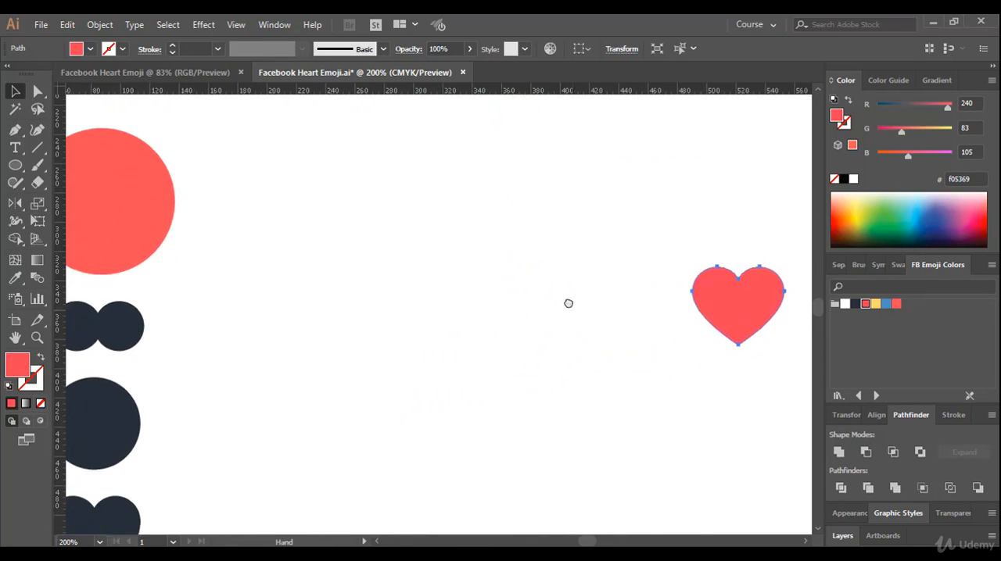
left_click_drag(402, 313, 449, 306)
left_click_drag(516, 331, 459, 319)
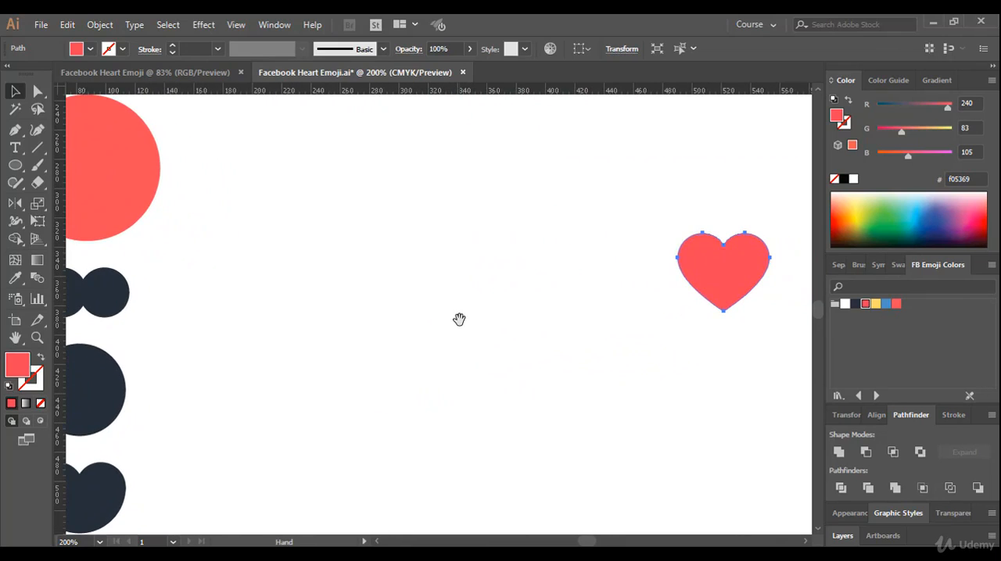
mouse_move(517, 262)
left_mouse_down()
mouse_move(490, 290)
mouse_move(503, 250)
left_mouse_up()
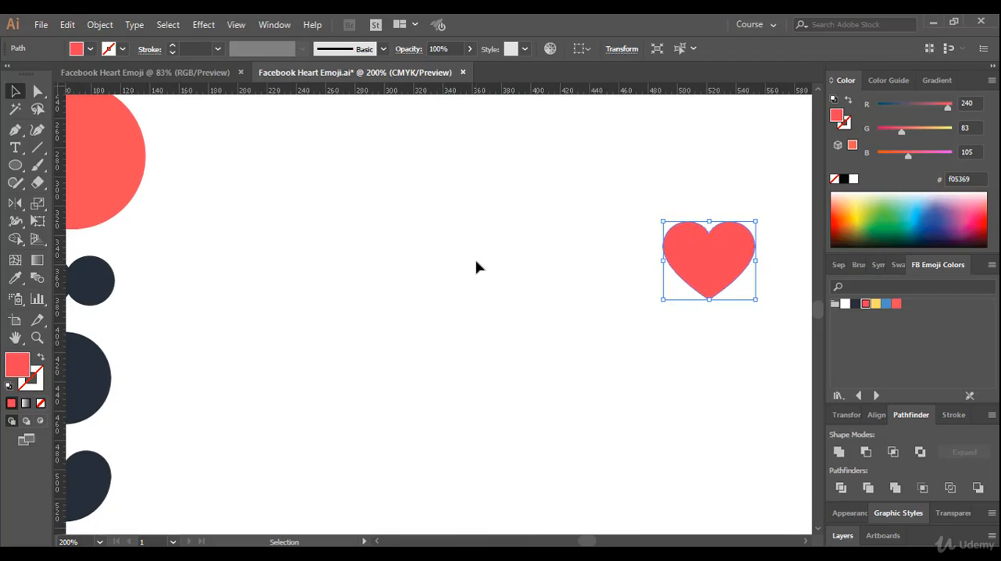
scroll(475, 267, "down", 1, "alt")
left_click_drag(356, 334, 346, 419)
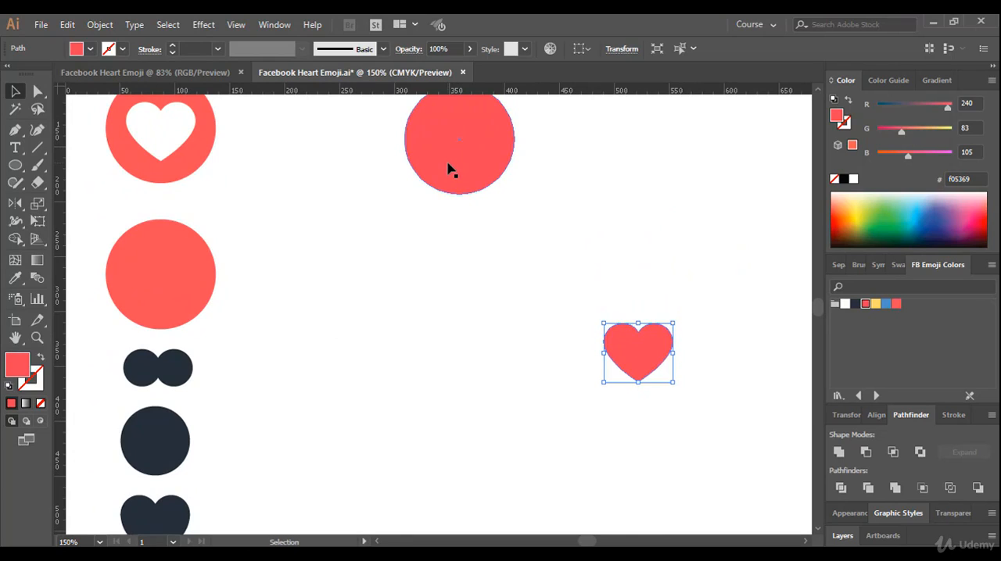
left_click_drag(450, 170, 467, 341)
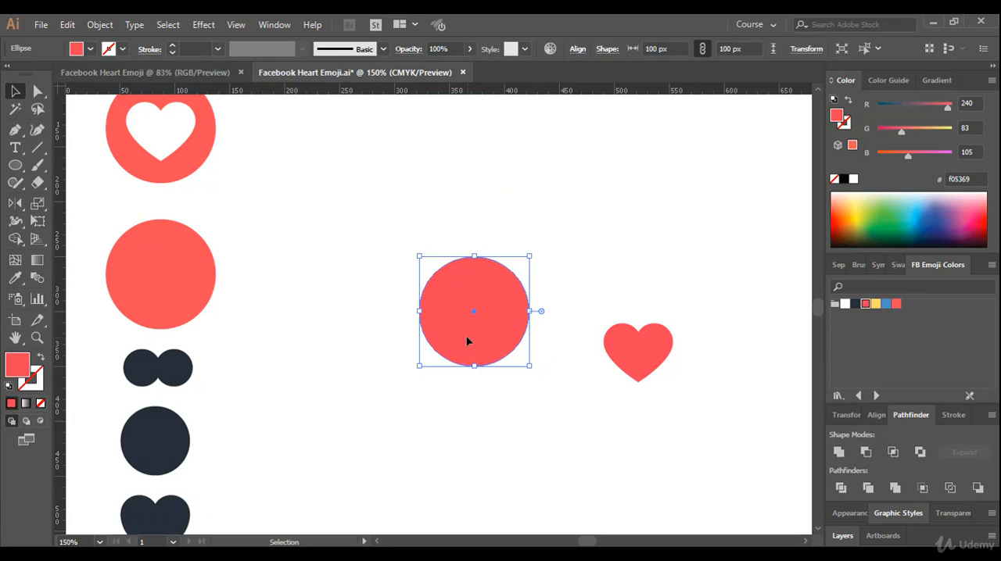
Move the heart over the right edge of the red circle and fill it with white from FB Emoji Colors
left_click(631, 373)
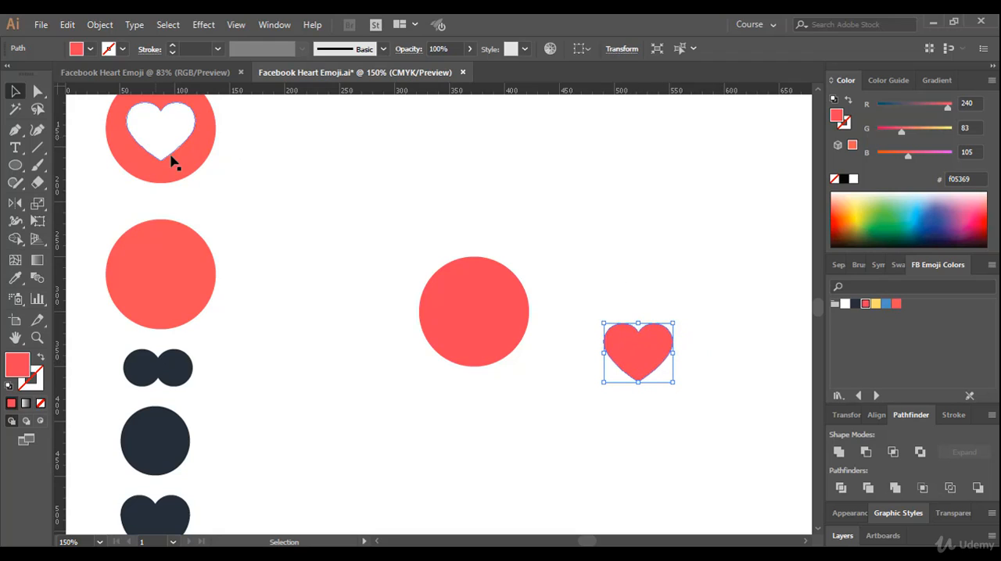
left_click_drag(642, 367, 527, 327)
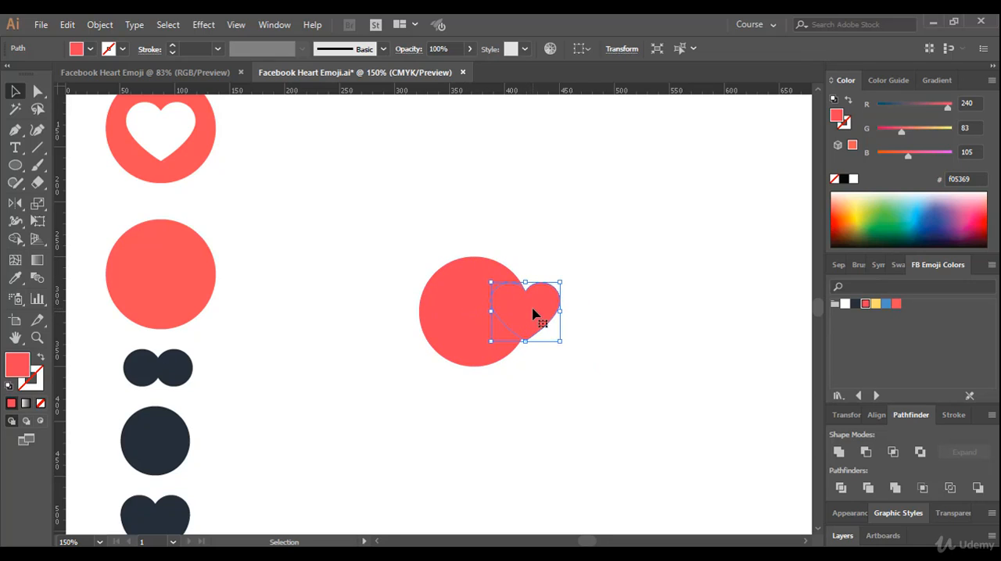
left_click(845, 305)
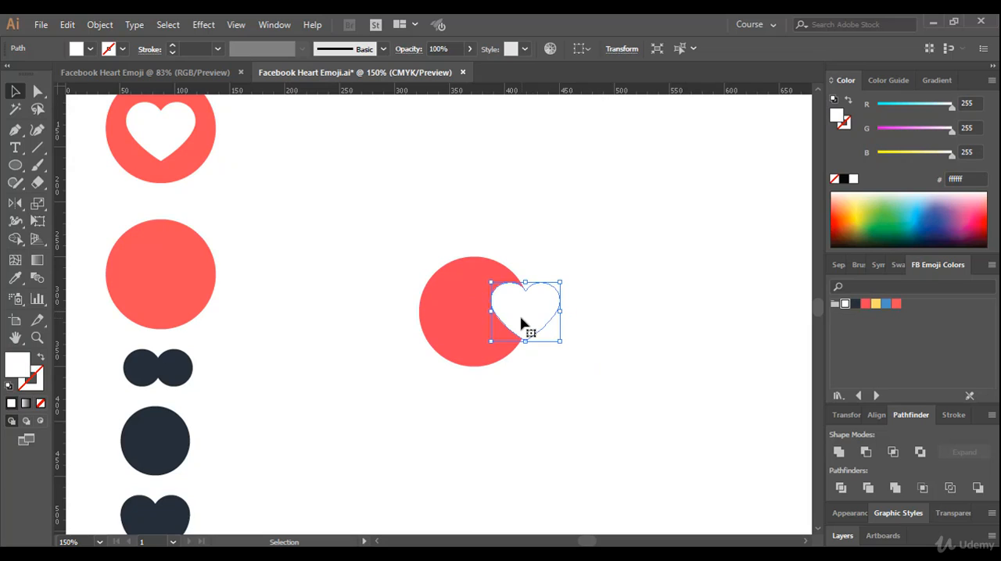
Move the white heart off the red circle onto the blank artboard, deselect it and select it again
left_click_drag(527, 322, 616, 322)
left_click(570, 245)
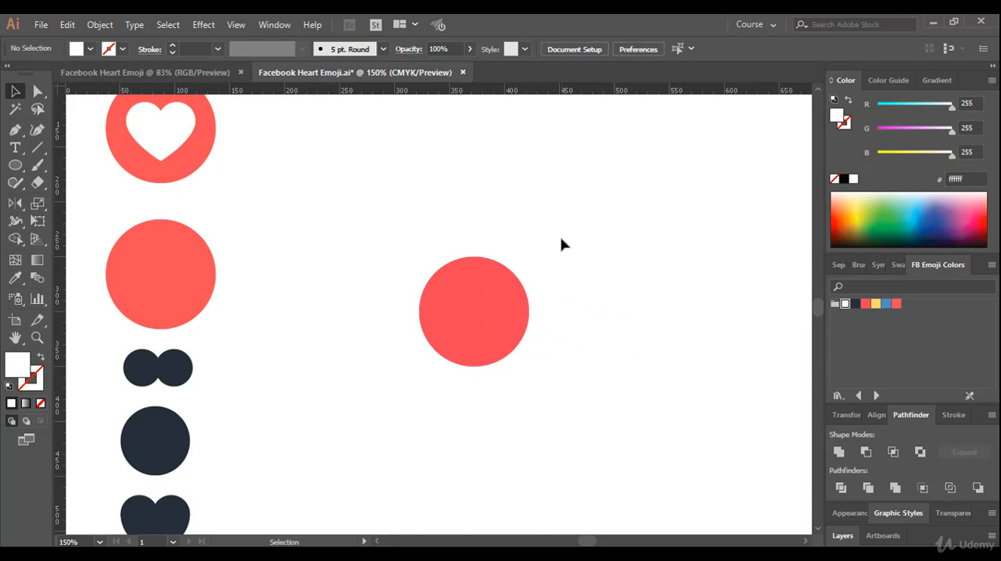
left_click_drag(566, 228, 653, 371)
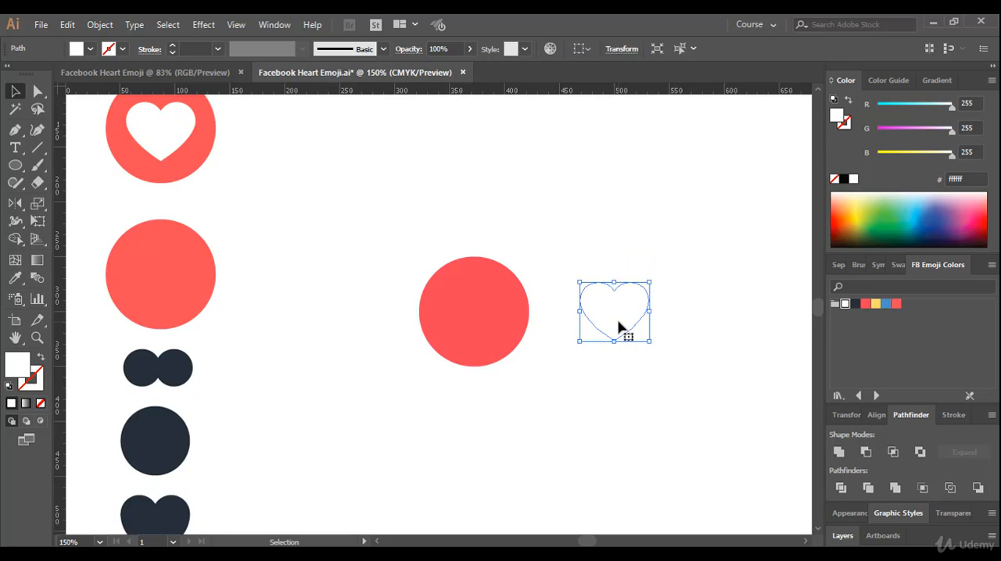
Place the white heart inside the red circle and adjust it so it is centred horizontally, slightly below the circle's middle
left_click_drag(617, 326, 487, 330)
left_click(563, 281)
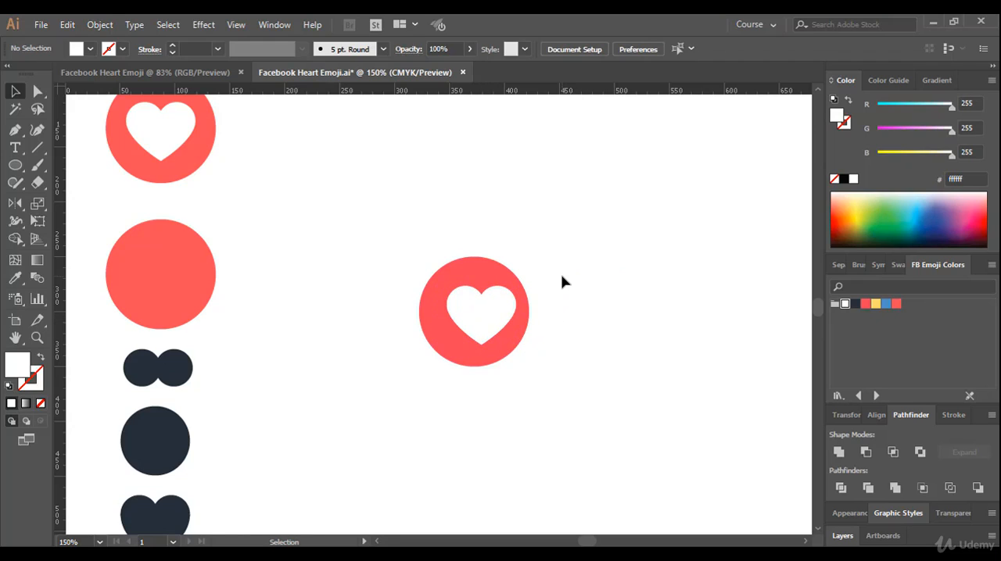
left_click_drag(490, 318, 483, 319)
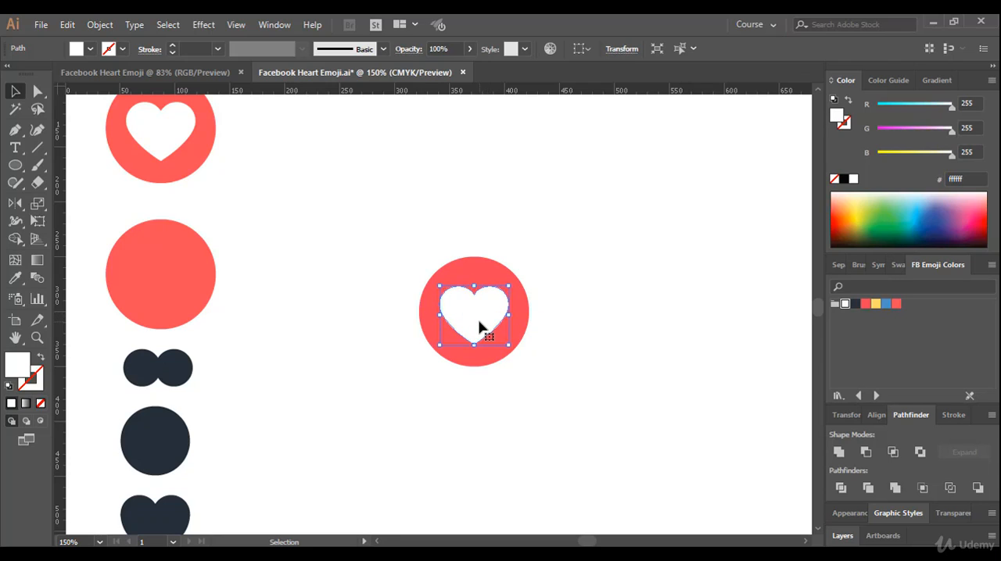
Select the white heart and its red circle together, align them by their vertical centres, and deselect them
left_click(516, 272)
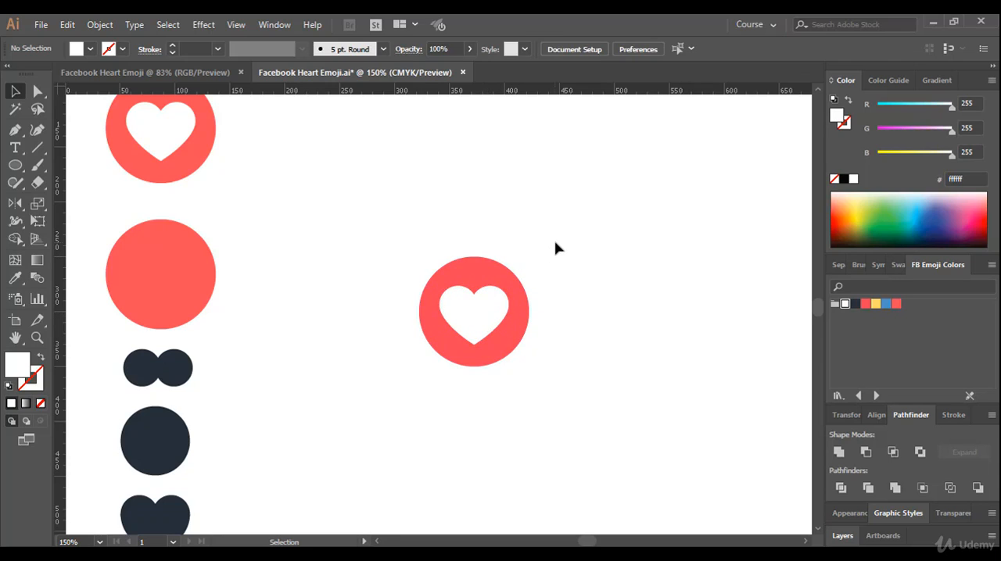
left_click_drag(556, 243, 395, 410)
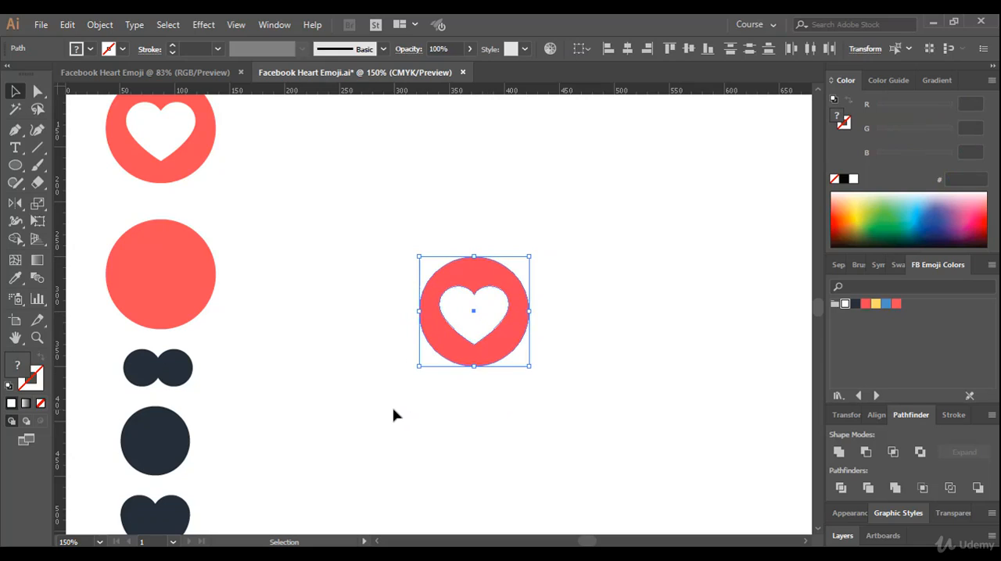
left_click(875, 415)
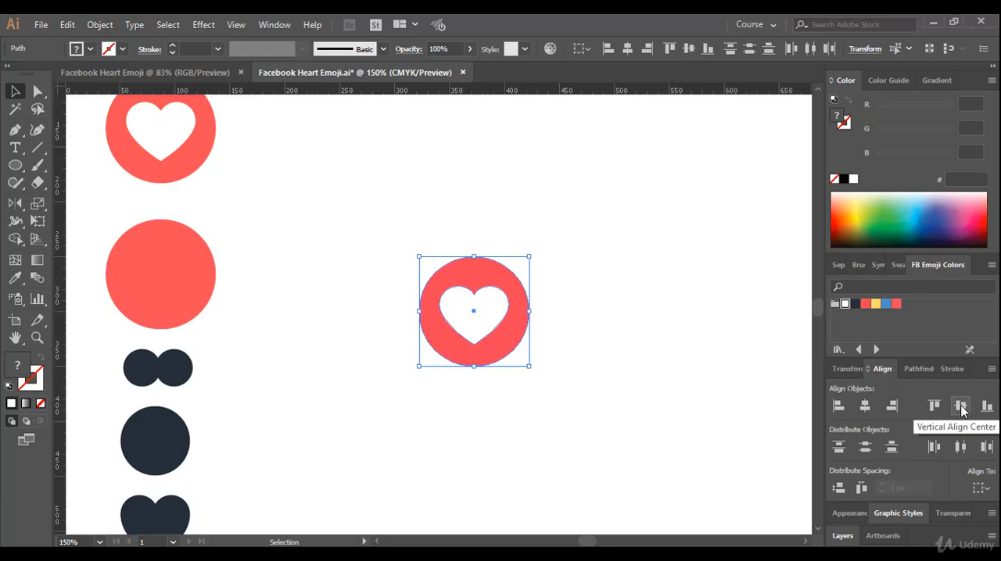
left_click(571, 406)
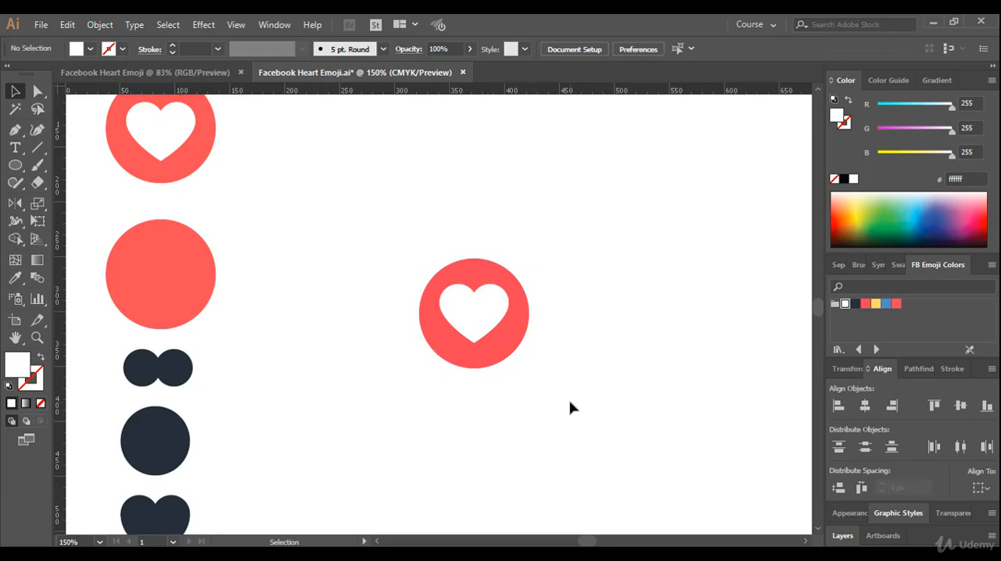
Nudge the white heart down three increments inside the red circle to match the reference emoji, and deselect it
scroll(546, 407, "up", 1)
scroll(546, 407, "up", 2)
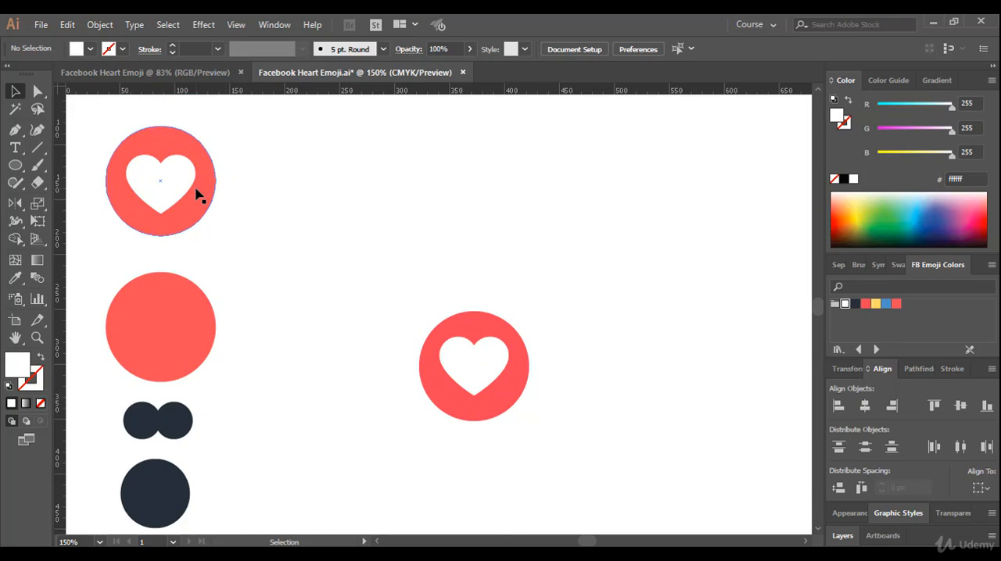
left_click(481, 383)
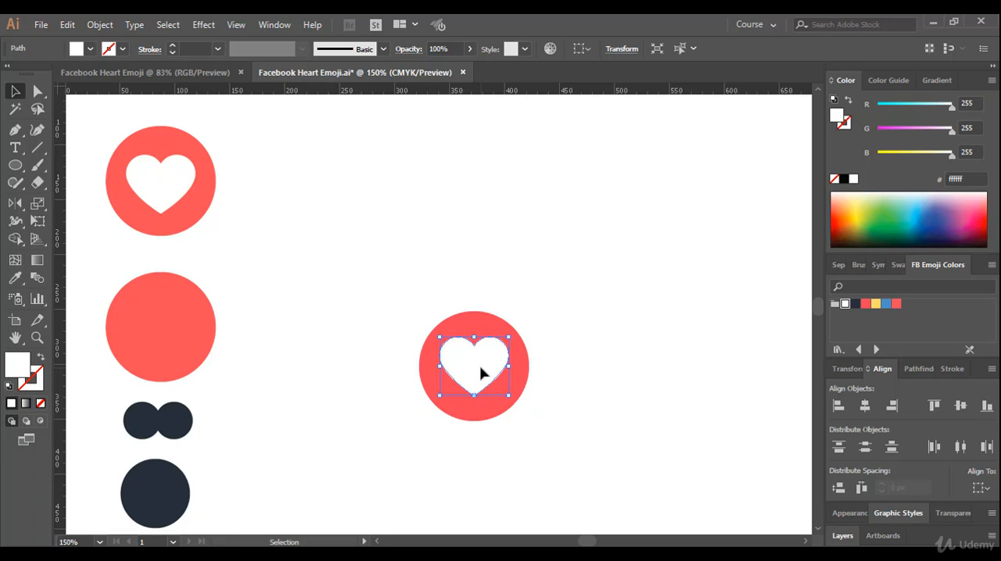
key("Down")
key("Down")
key("Down")
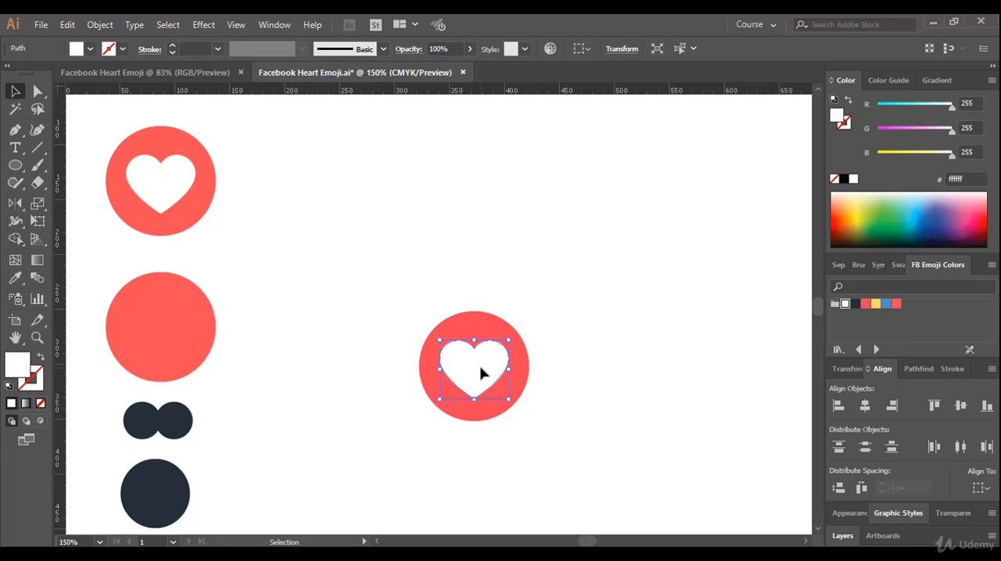
left_click(623, 321)
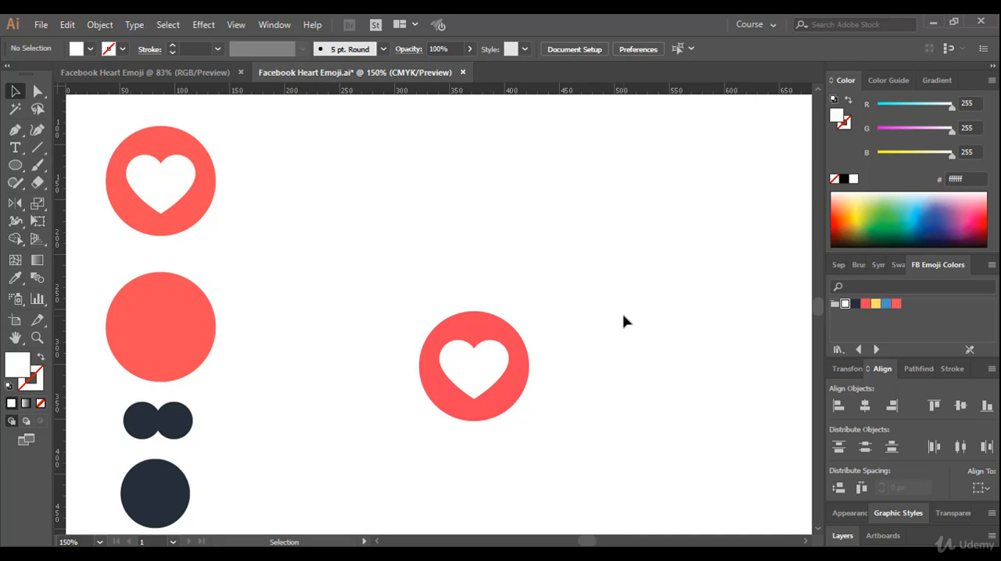
scroll(623, 321, "down", 3)
scroll(594, 308, "up", 1)
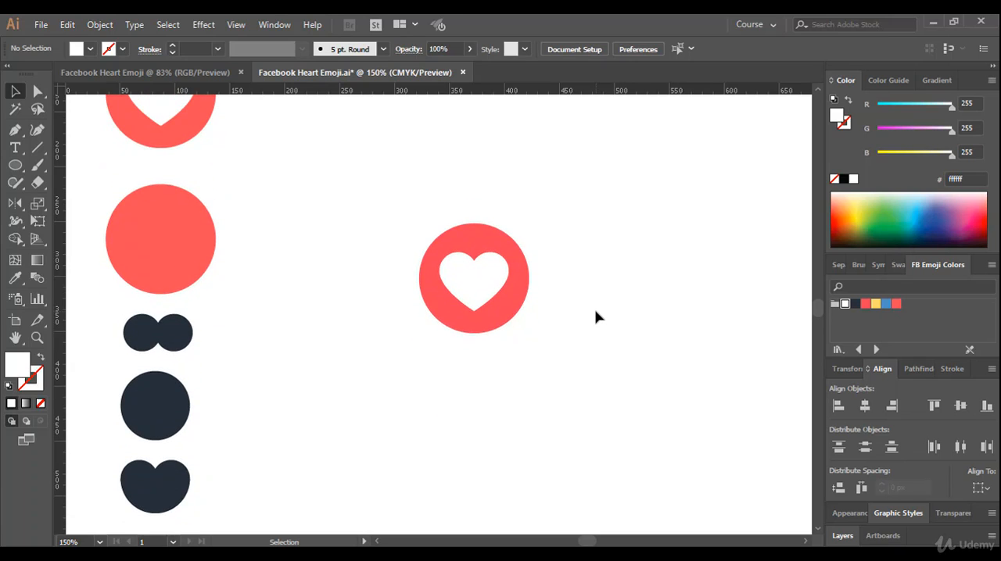
scroll(596, 317, "down", 1)
left_click_drag(627, 367, 560, 372)
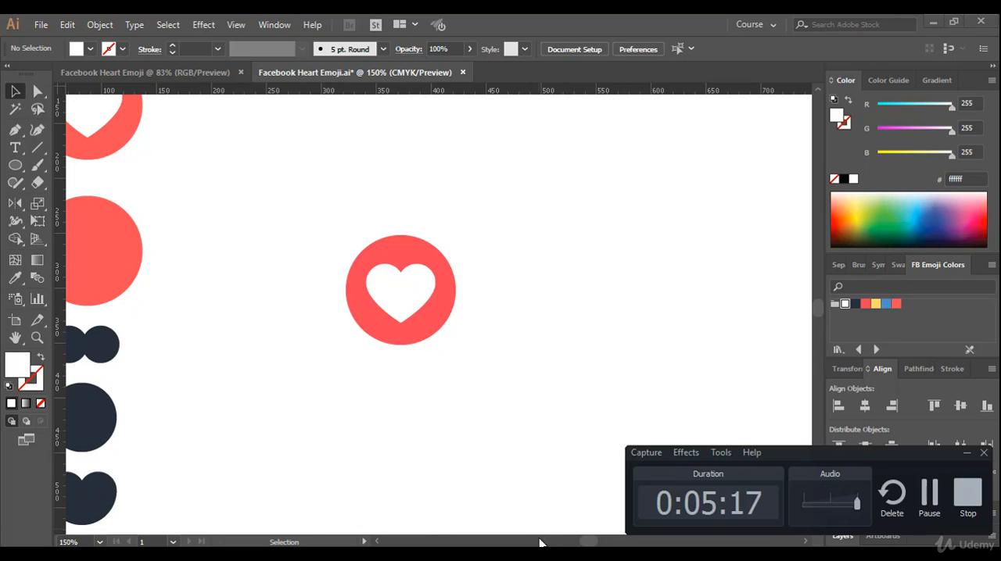
left_click(967, 492)
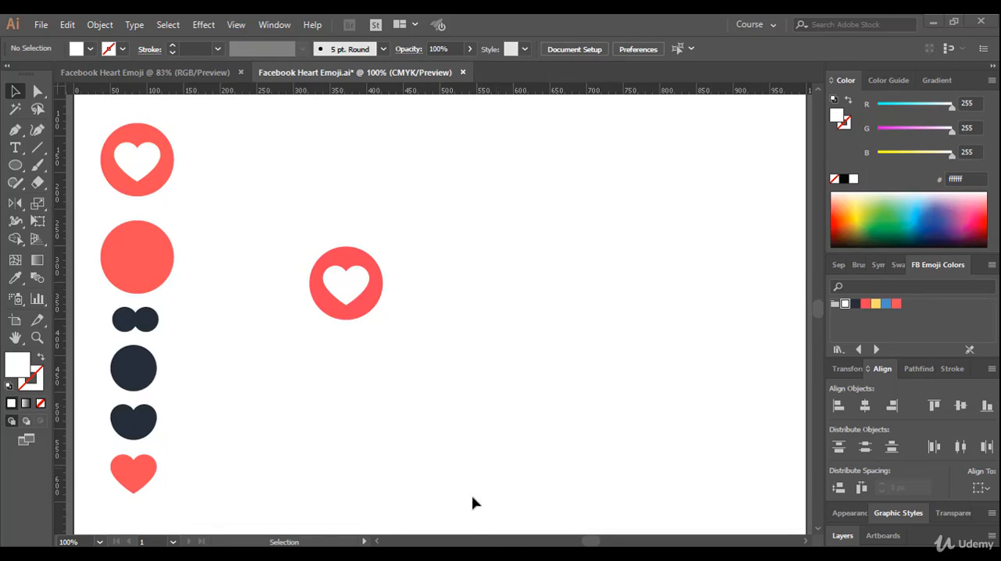
left_click(781, 560)
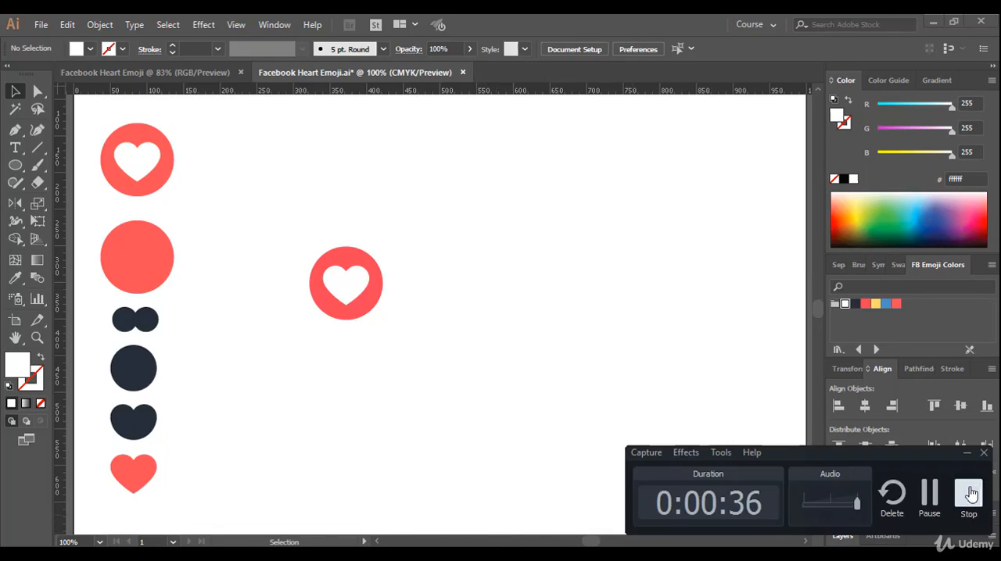